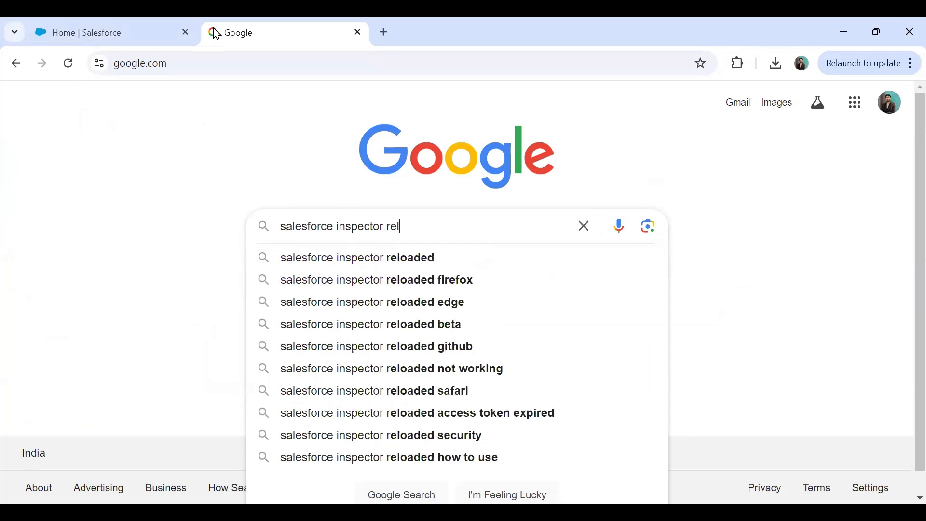
# Search Google for the Salesforce Inspector Reloaded chrome extension and find its Web Store result
pyautogui.write('chrom')
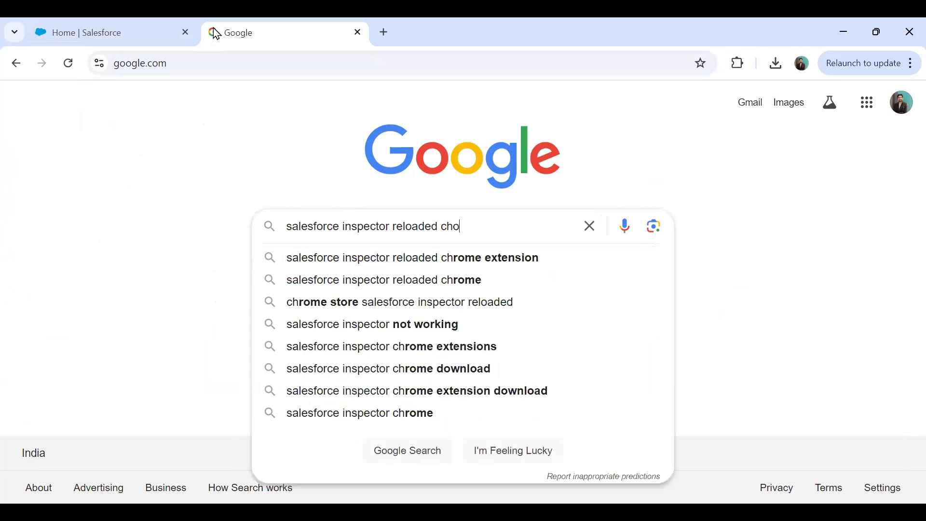
pyautogui.press('Down')
pyautogui.press('Return')
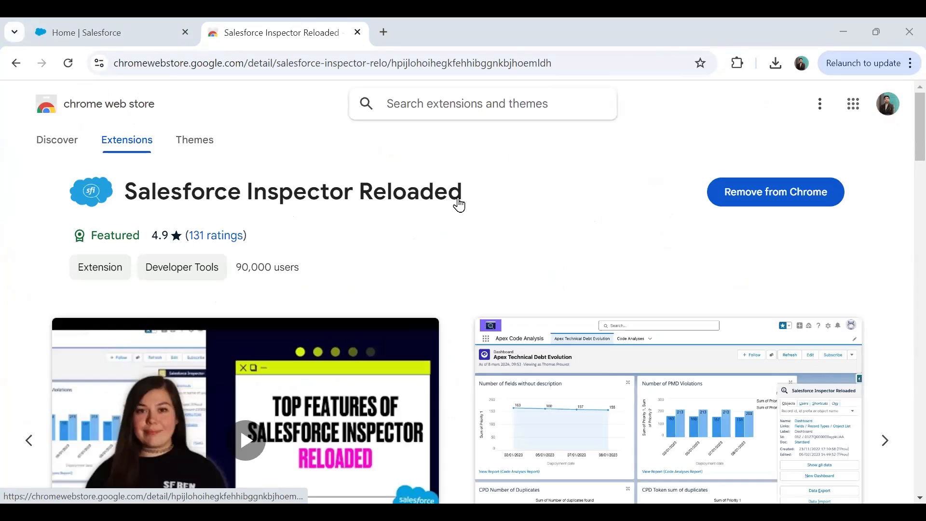
pyautogui.scroll(-8, 453, 202)
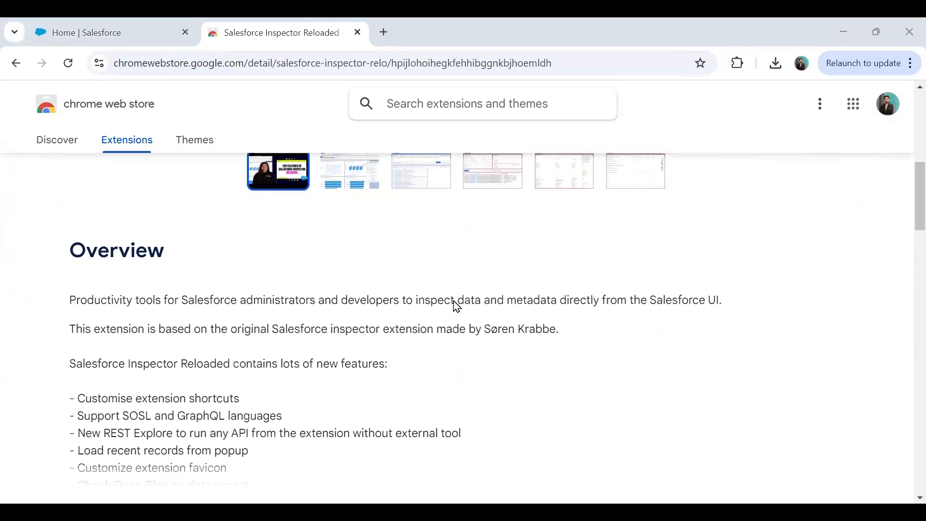
# Highlight the overview's opening line and expand the full extension description
pyautogui.scroll(-3, 456, 306)
pyautogui.scroll(2, 457, 306)
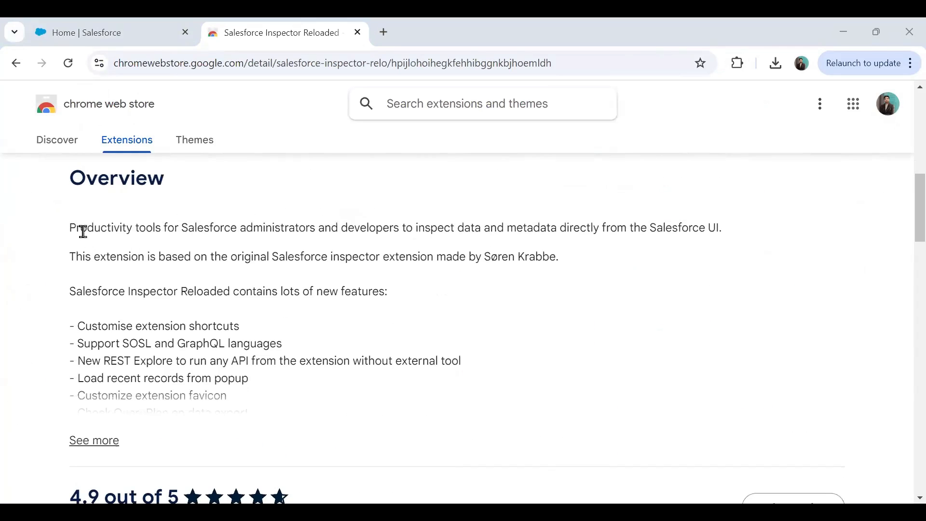
pyautogui.moveTo(72, 227); pyautogui.dragTo(717, 240)
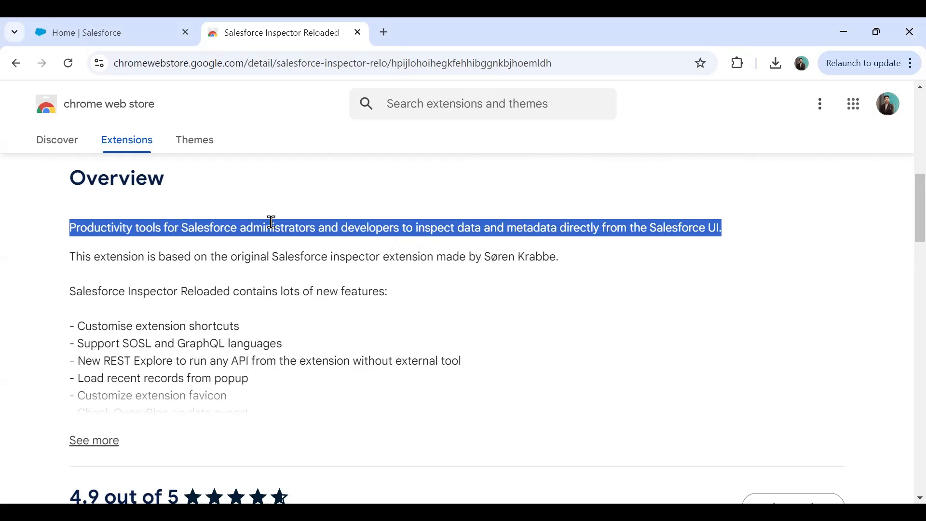
pyautogui.click(85, 441)
pyautogui.scroll(-3, 197, 295)
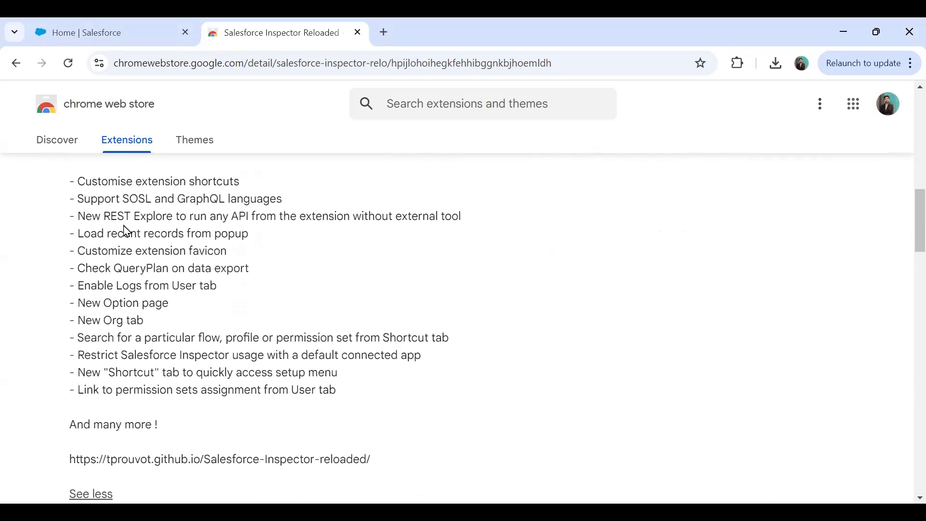
pyautogui.scroll(2, 128, 232)
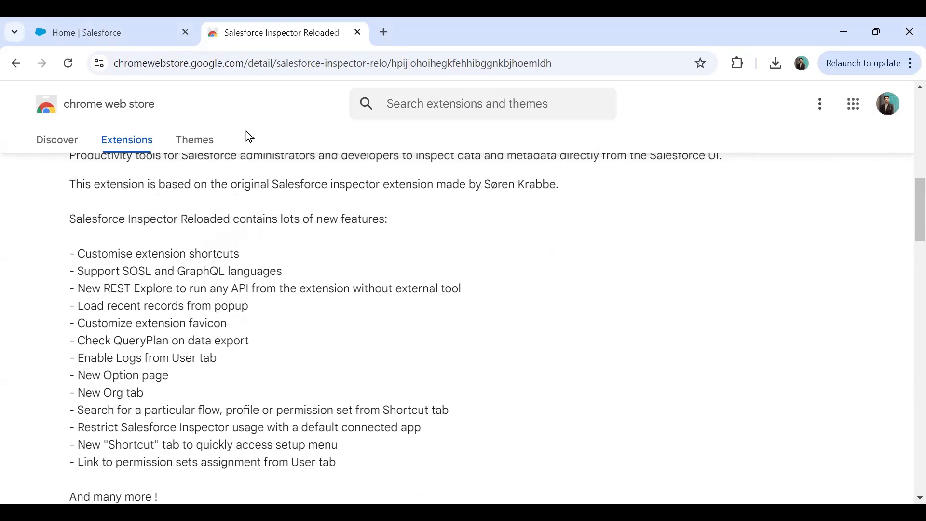
# Highlight each new feature: shortcuts, SOSL/GraphQL, REST Explore, recent records, favicon, QueryPlan, user logs
pyautogui.moveTo(77, 253); pyautogui.dragTo(246, 255)
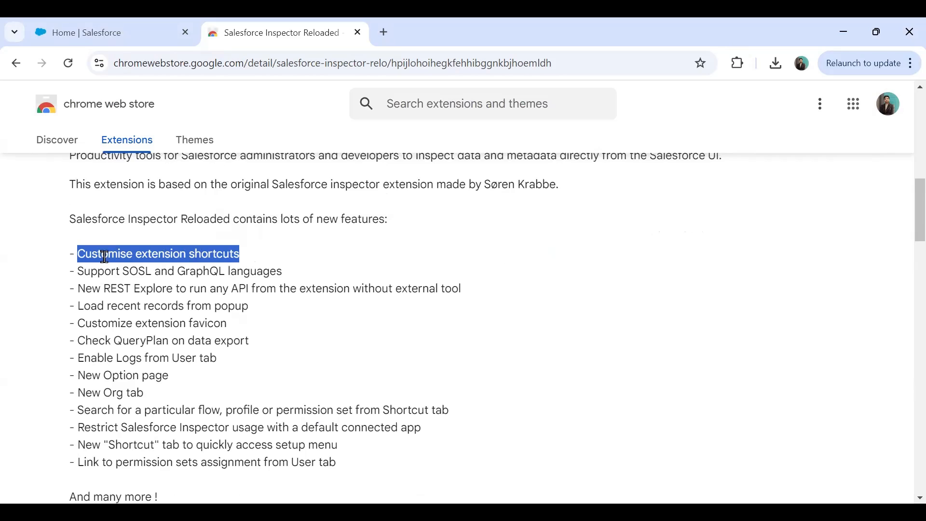
pyautogui.moveTo(77, 271); pyautogui.dragTo(287, 275)
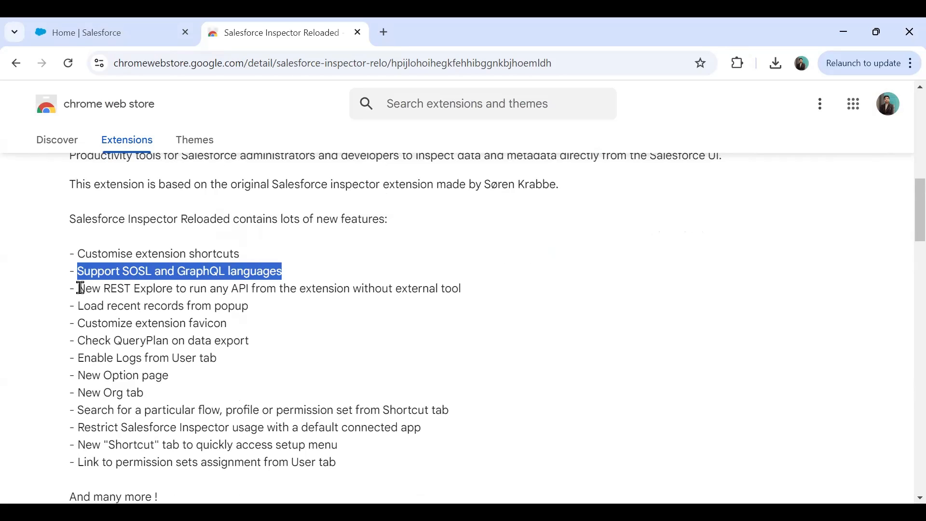
pyautogui.moveTo(80, 288); pyautogui.dragTo(462, 284)
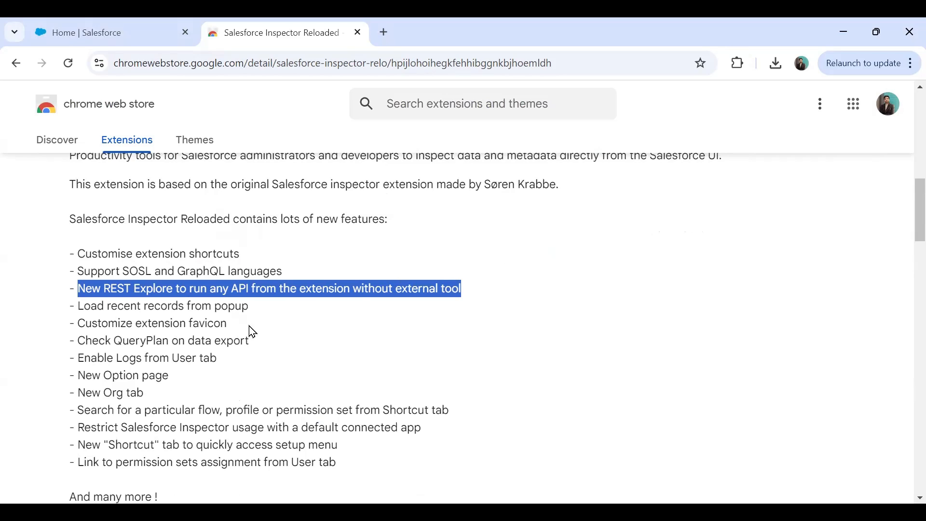
pyautogui.click(82, 306)
pyautogui.moveTo(82, 306); pyautogui.dragTo(241, 306)
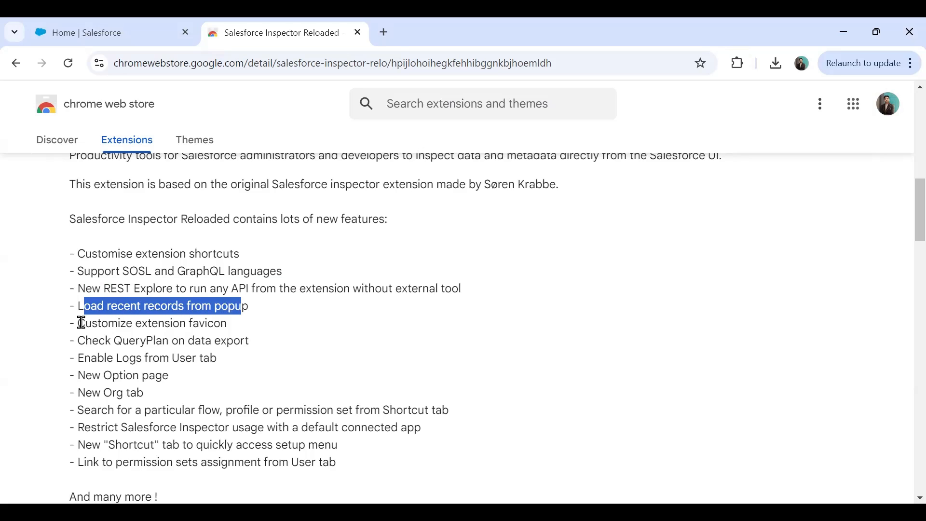
pyautogui.moveTo(83, 323); pyautogui.dragTo(233, 326)
pyautogui.moveTo(79, 342); pyautogui.dragTo(264, 343)
pyautogui.moveTo(84, 358); pyautogui.dragTo(242, 361)
# Highlight the project's GitHub link, then close the Web Store page
pyautogui.scroll(-4, 108, 377)
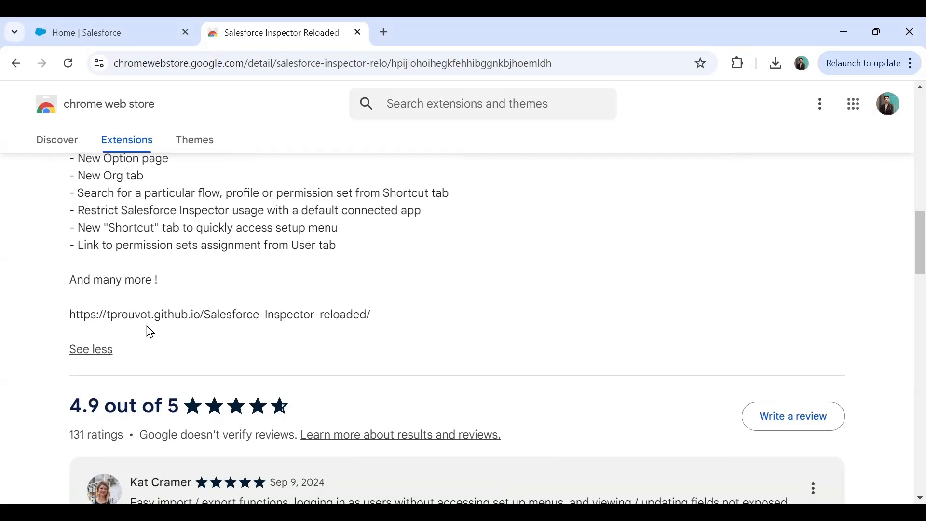
pyautogui.scroll(1, 135, 297)
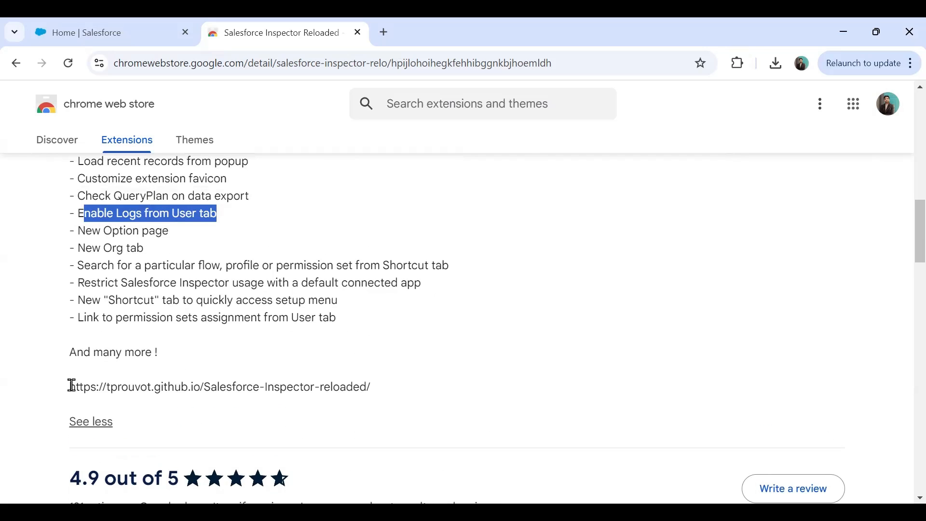
pyautogui.moveTo(68, 386); pyautogui.dragTo(392, 392)
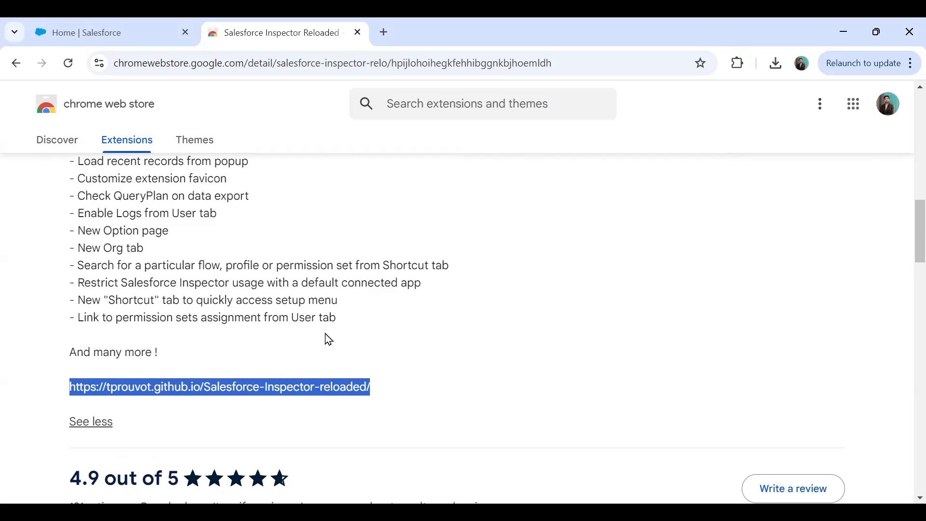
pyautogui.scroll(3, 328, 339)
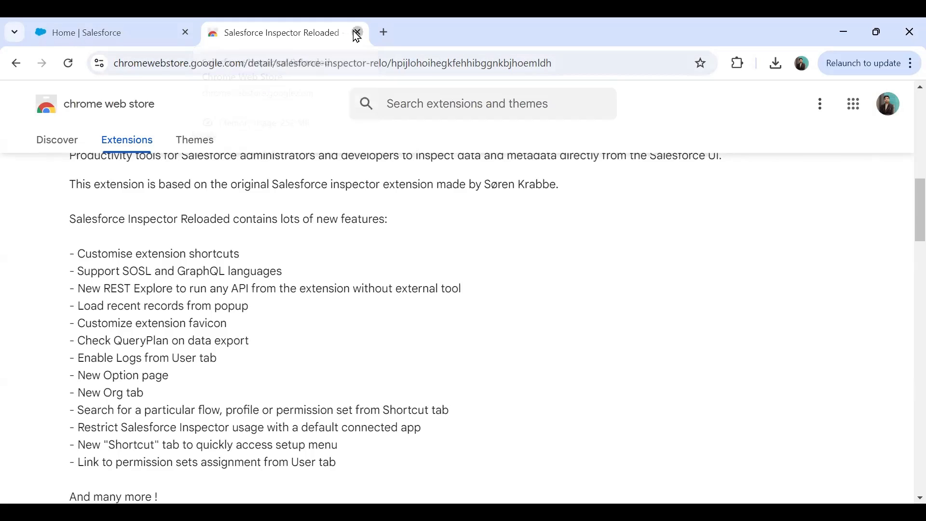
pyautogui.click(356, 33)
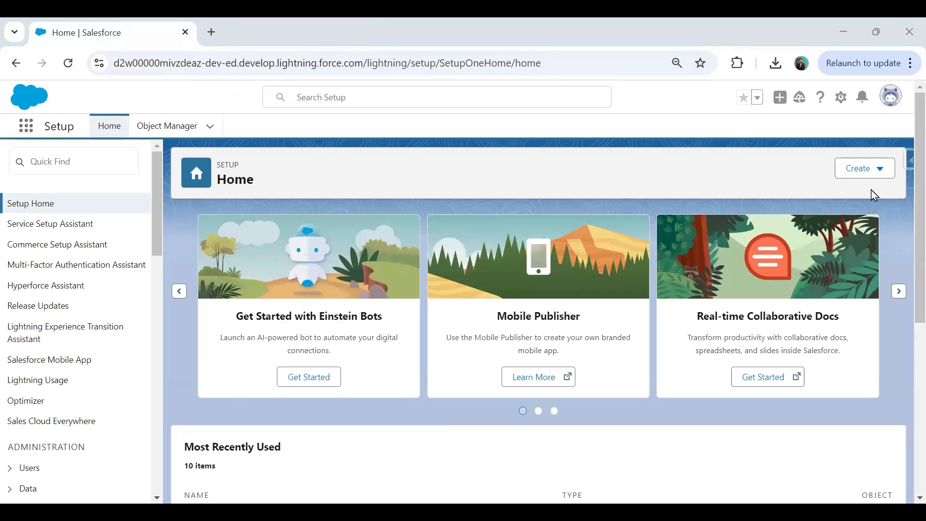
# From the Inspector panel on Setup Home, launch REST Explore (beta) in a new tab
pyautogui.click(907, 161)
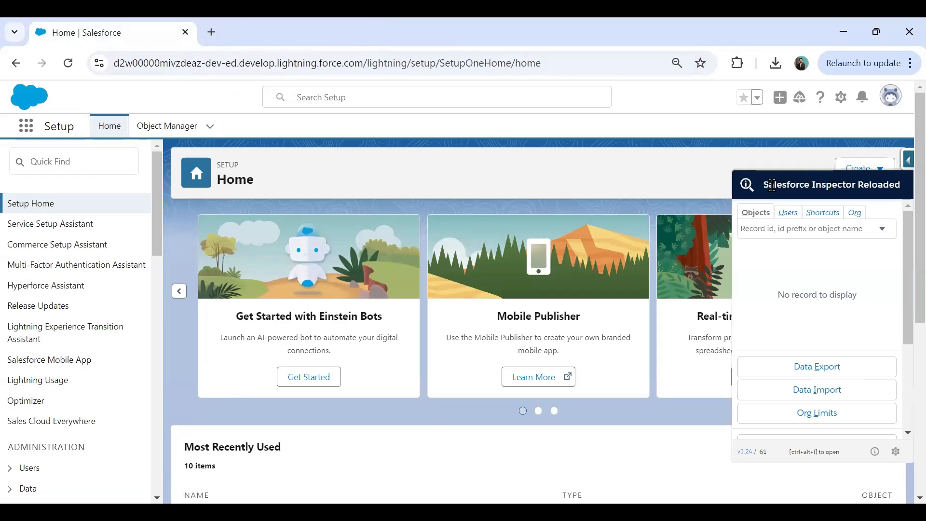
pyautogui.moveTo(763, 185); pyautogui.dragTo(901, 184)
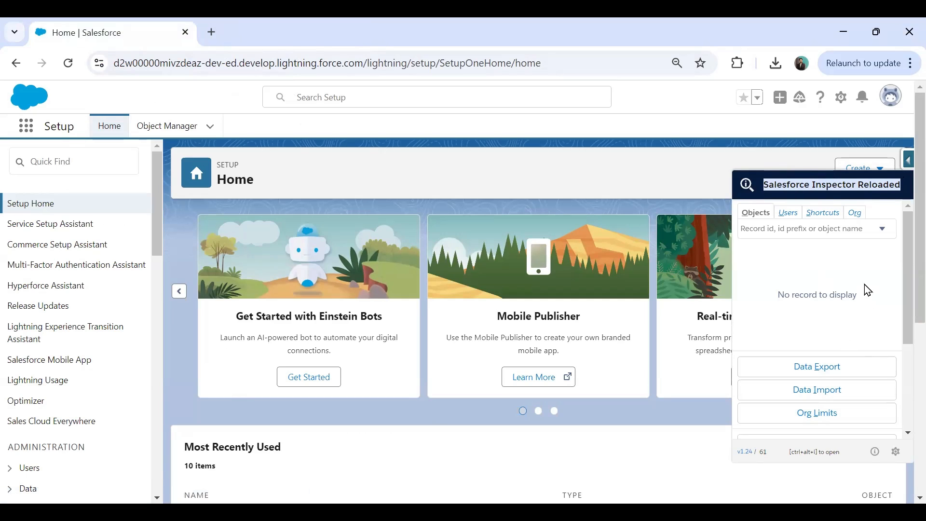
pyautogui.scroll(-3, 867, 288)
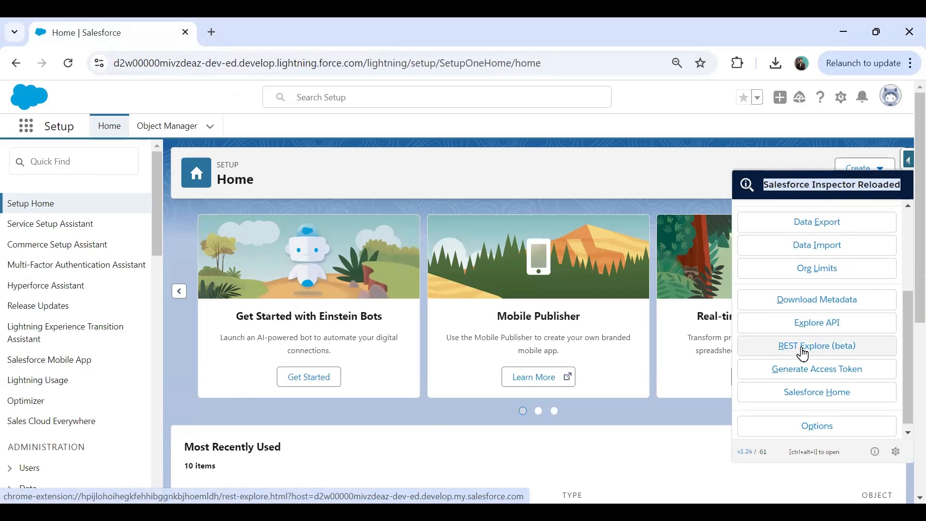
pyautogui.click(802, 354)
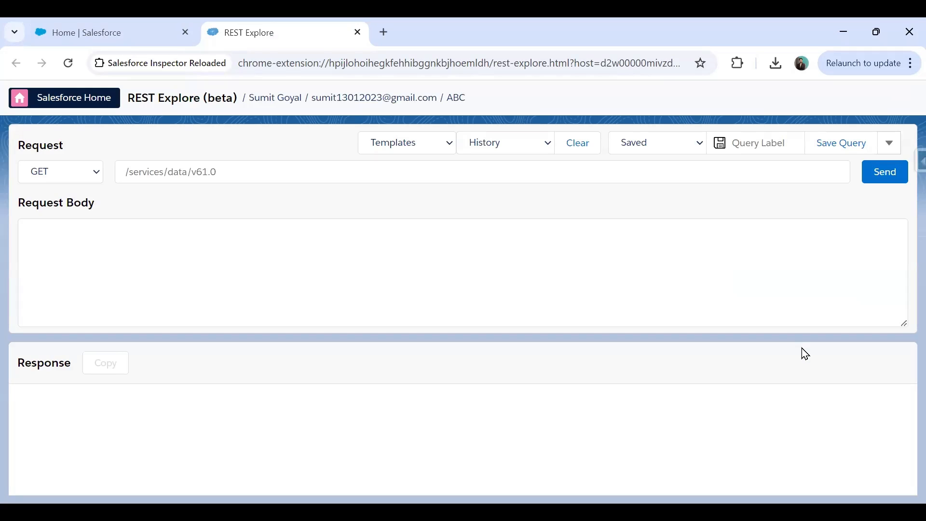
# Review the request templates and HTTP method list, keeping the GET method
pyautogui.click(143, 24)
pyautogui.click(260, 24)
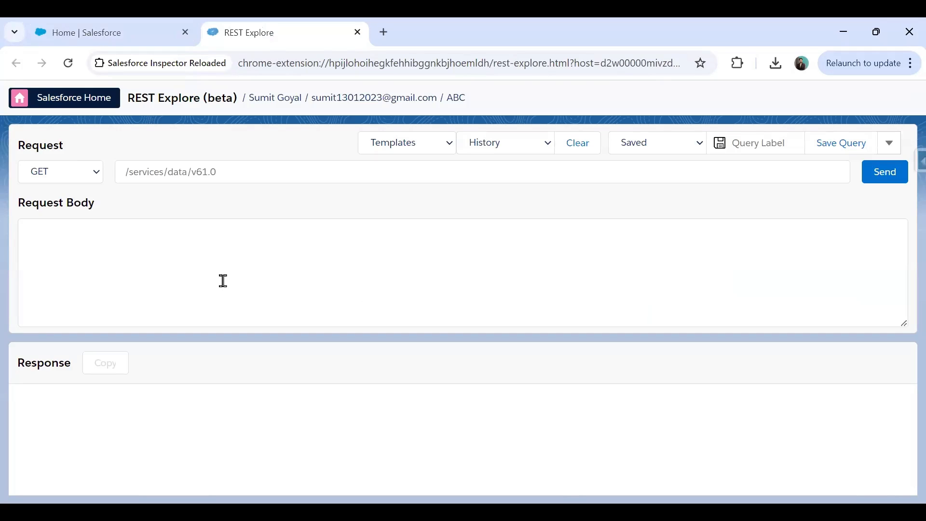
pyautogui.click(450, 145)
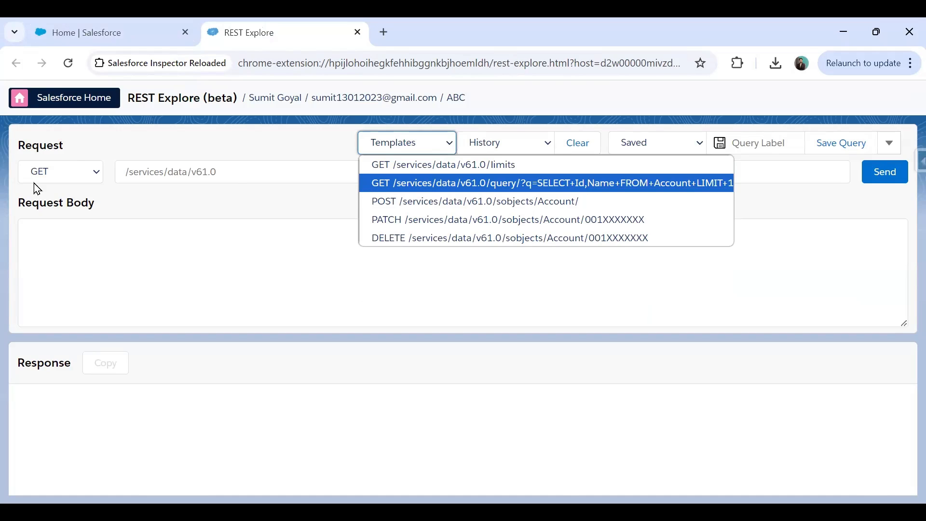
pyautogui.click(75, 176)
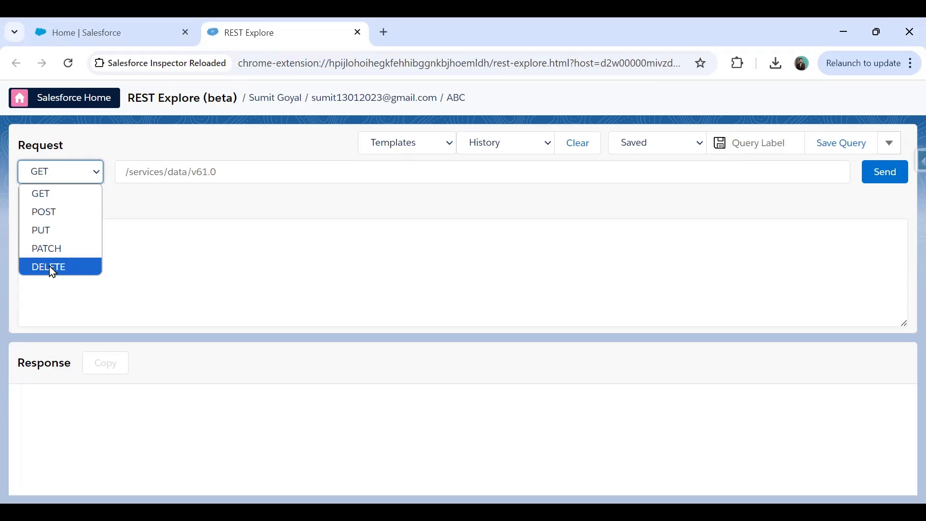
pyautogui.click(292, 284)
pyautogui.click(68, 180)
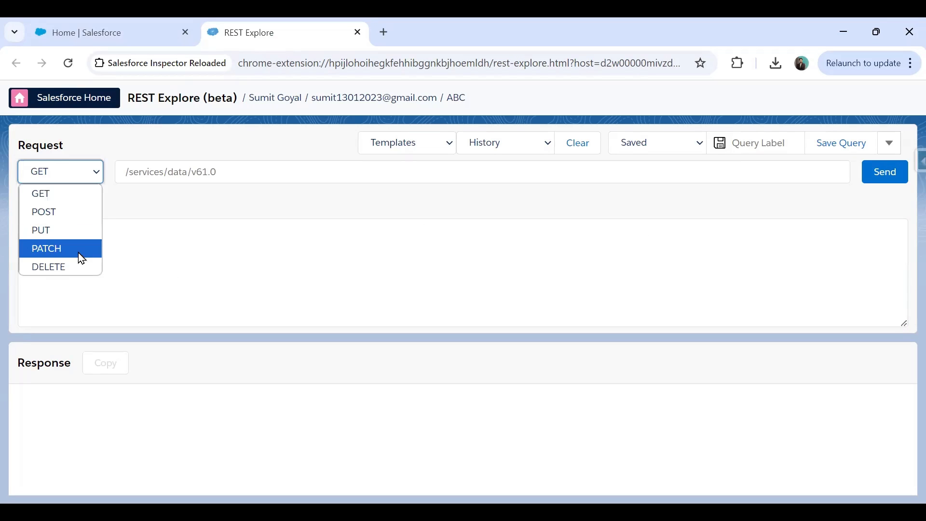
pyautogui.click(340, 288)
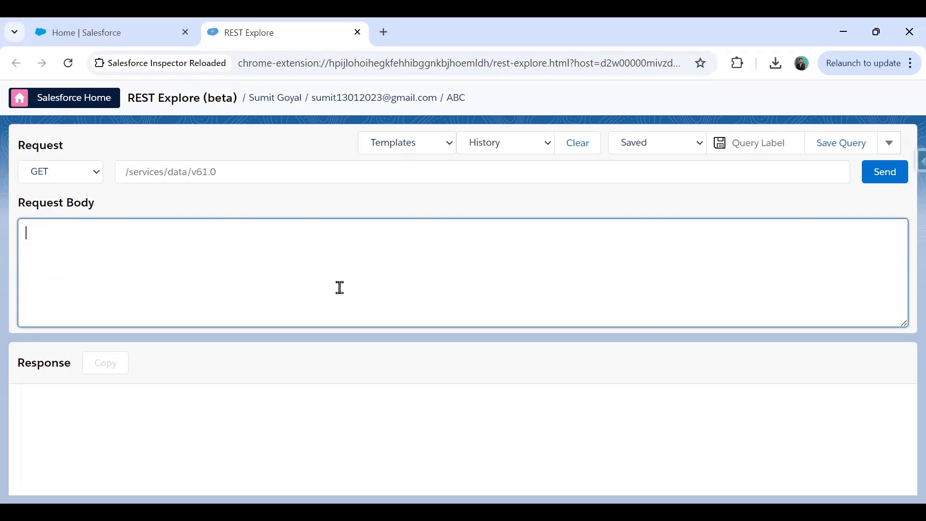
# Load the 'SELECT Id,Name FROM Account LIMIT 1' query template into the request URL
pyautogui.click(436, 142)
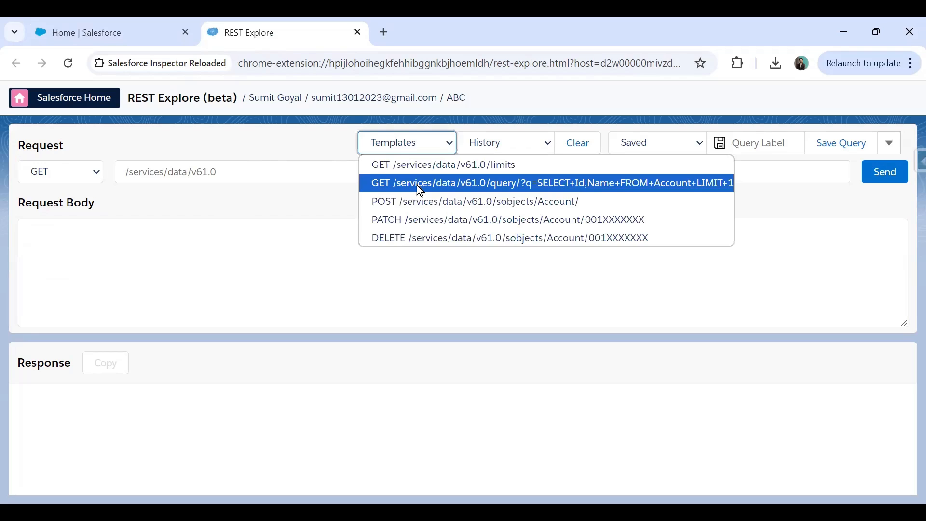
pyautogui.click(419, 185)
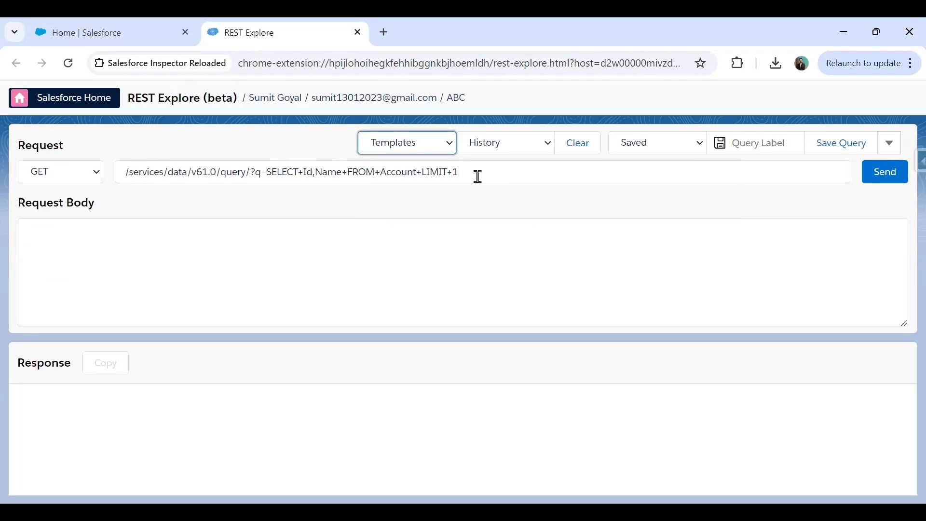
pyautogui.click(496, 173)
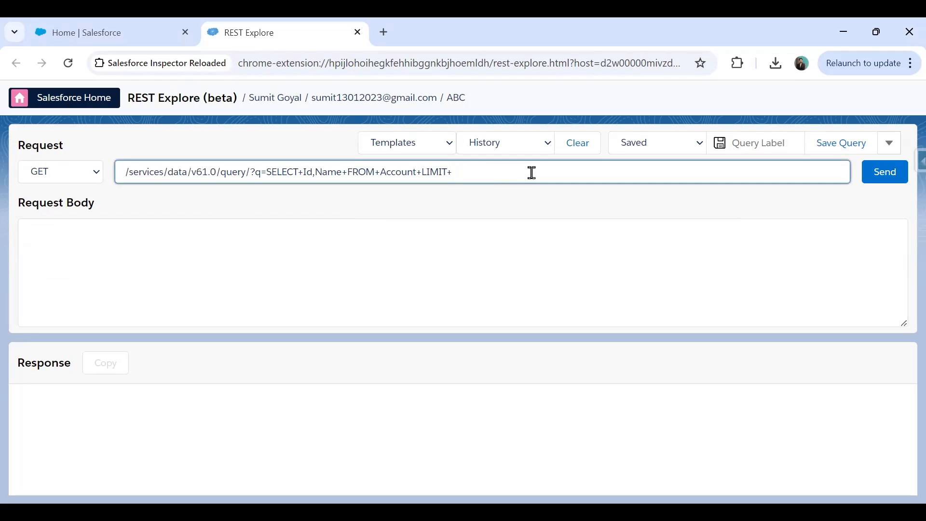
# Change the query to select Name, Type, Phone, Industry from Account and send it
pyautogui.press('BackSpace')
pyautogui.press('BackSpace')
pyautogui.press('BackSpace')
pyautogui.press('BackSpace')
pyautogui.press('BackSpace')
pyautogui.press('BackSpace')
pyautogui.press('BackSpace')
pyautogui.press('BackSpace')
pyautogui.press('BackSpace')
pyautogui.press('BackSpace')
pyautogui.press('BackSpace')
pyautogui.press('BackSpace')
pyautogui.press('BackSpace')
pyautogui.press('BackSpace')
pyautogui.press('BackSpace')
pyautogui.press('BackSpace')
pyautogui.press('BackSpace')
pyautogui.press('BackSpace')
pyautogui.press('BackSpace')
pyautogui.press('BackSpace')
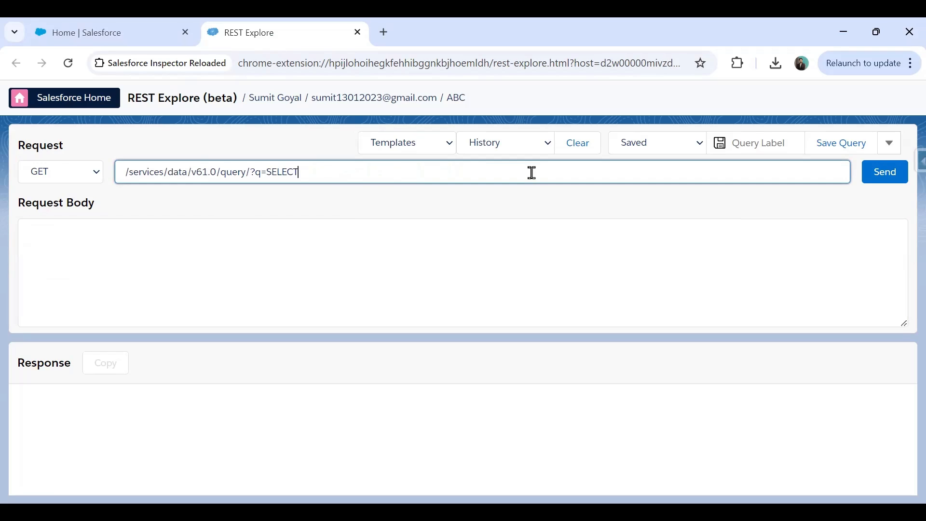
pyautogui.write('NAme,Type,Phone,Industr')
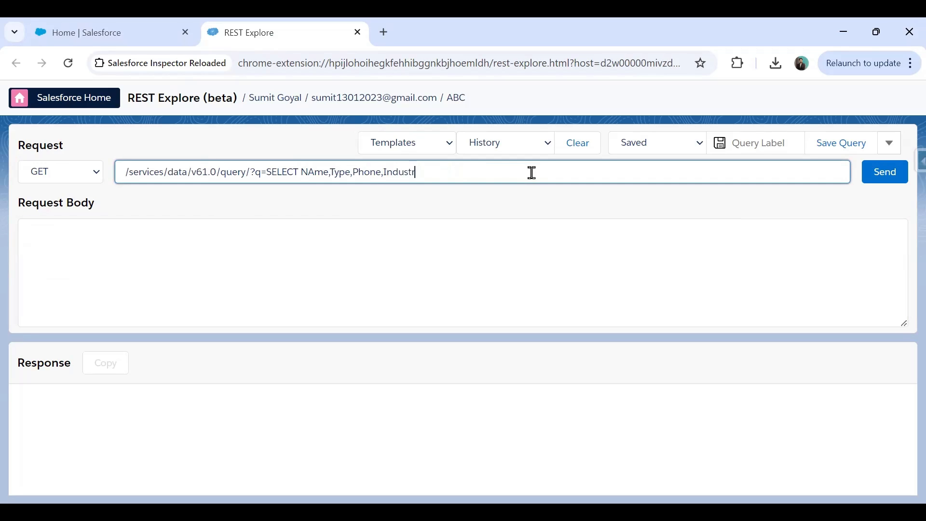
pyautogui.write('y from Account')
pyautogui.click(878, 175)
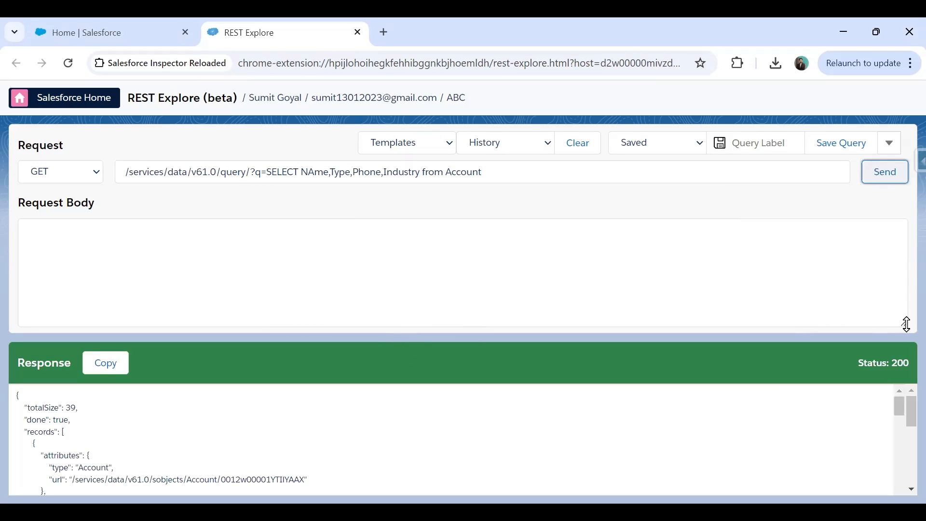
# Resize the request body area and scroll through the returned Account records
pyautogui.moveTo(904, 323); pyautogui.dragTo(874, 218)
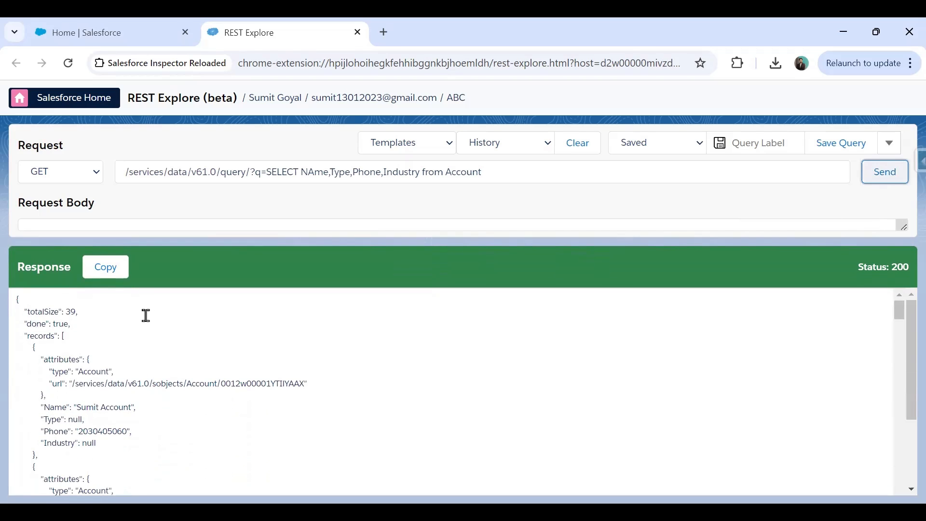
pyautogui.scroll(-3, 145, 319)
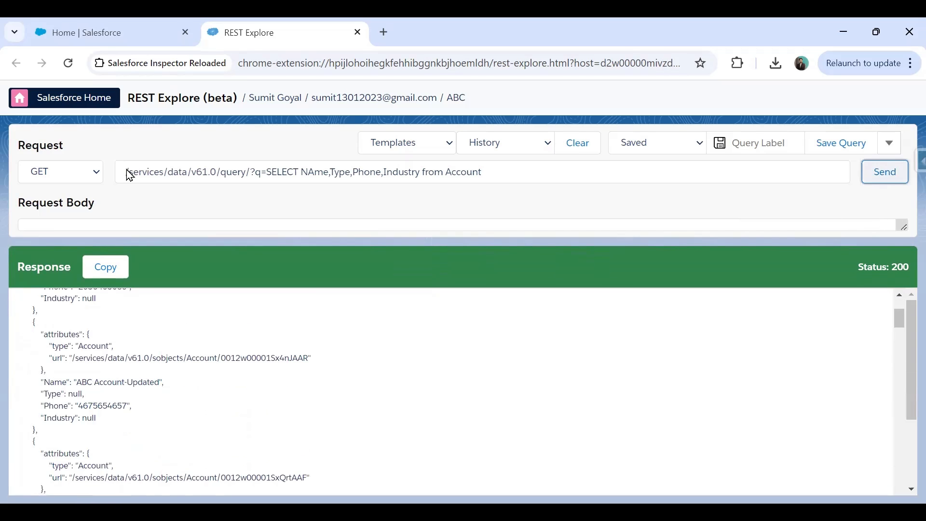
pyautogui.scroll(-15, 68, 352)
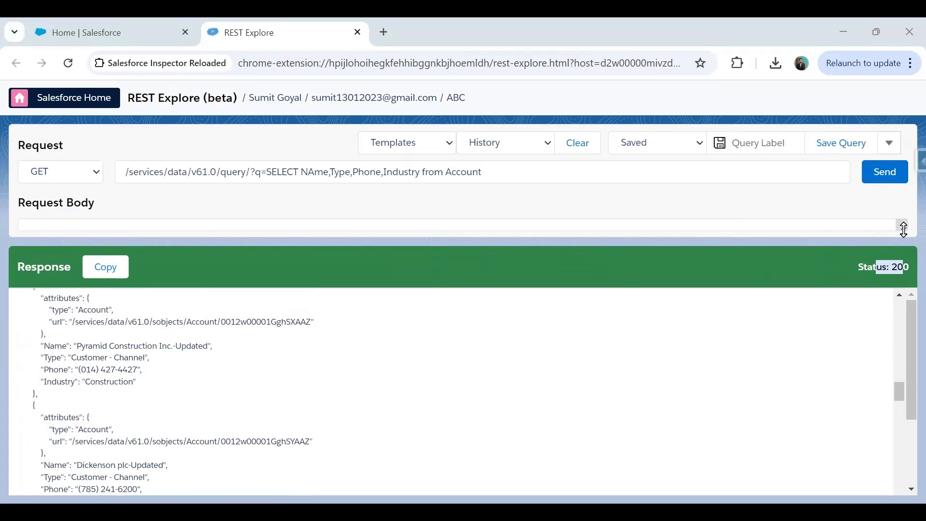
pyautogui.moveTo(903, 230); pyautogui.dragTo(903, 328)
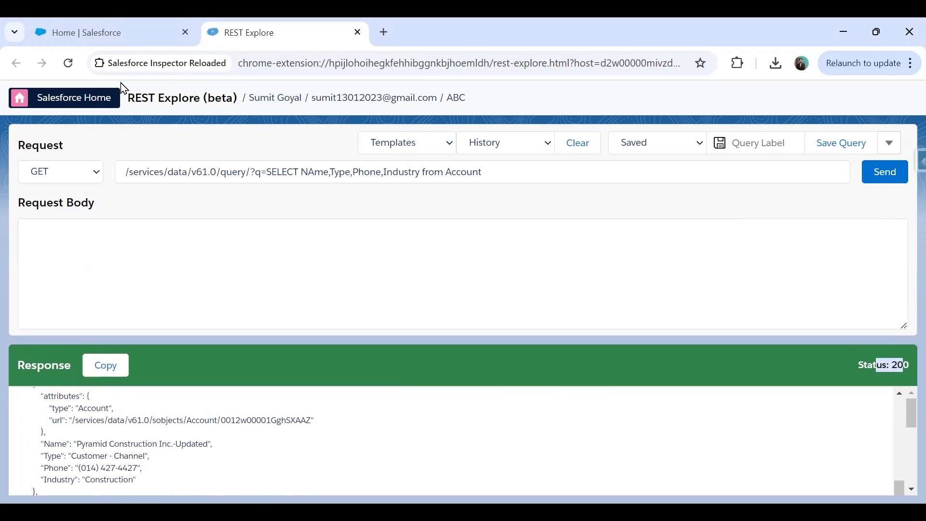
pyautogui.moveTo(903, 326); pyautogui.dragTo(858, 227)
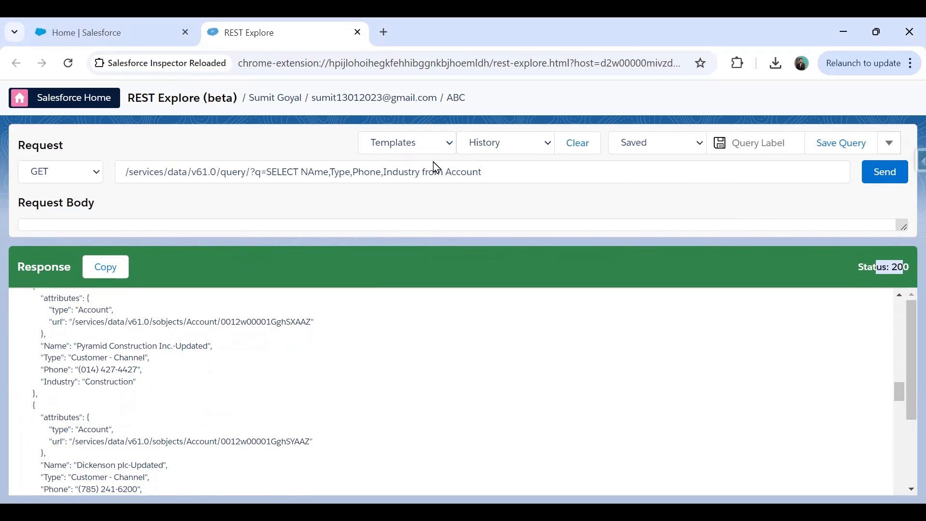
pyautogui.click(431, 145)
# Load the POST sobjects/Account template and enlarge its body to show the Name and Industry fields
pyautogui.click(424, 208)
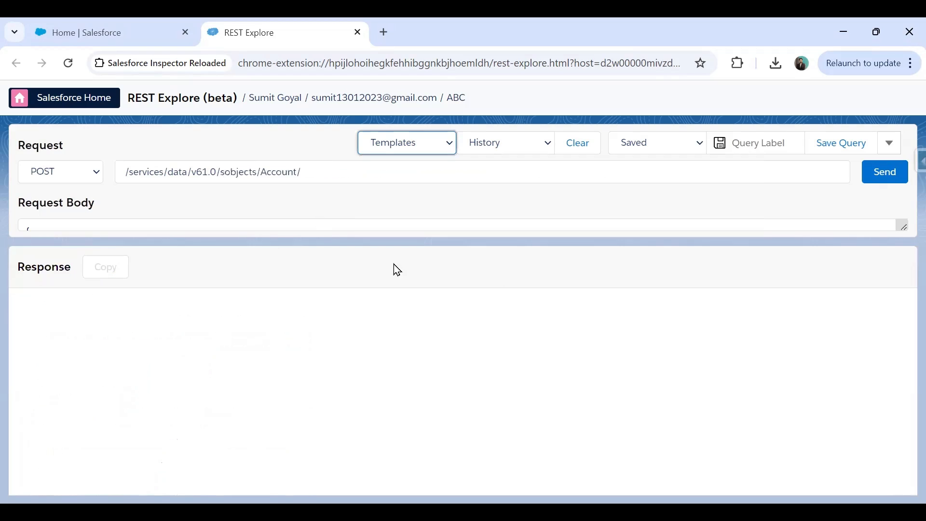
pyautogui.moveTo(902, 225); pyautogui.dragTo(906, 339)
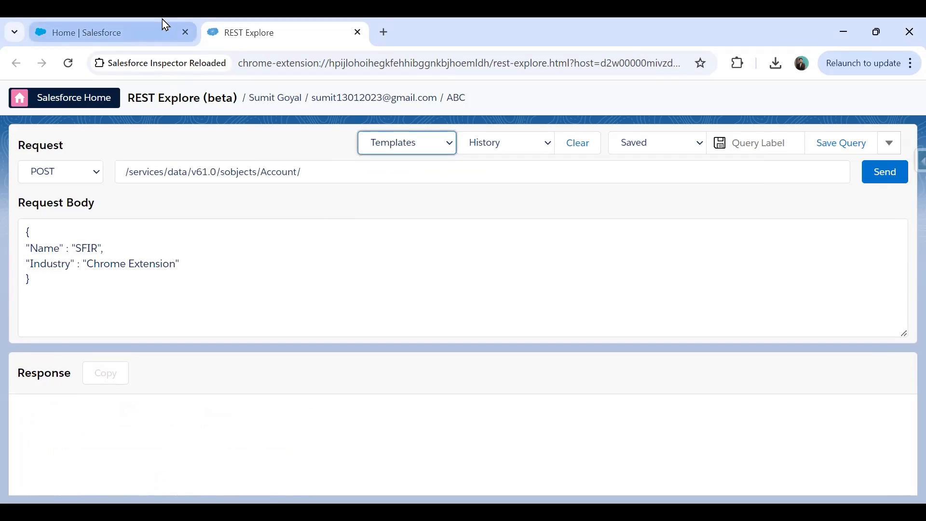
pyautogui.moveTo(162, 19)
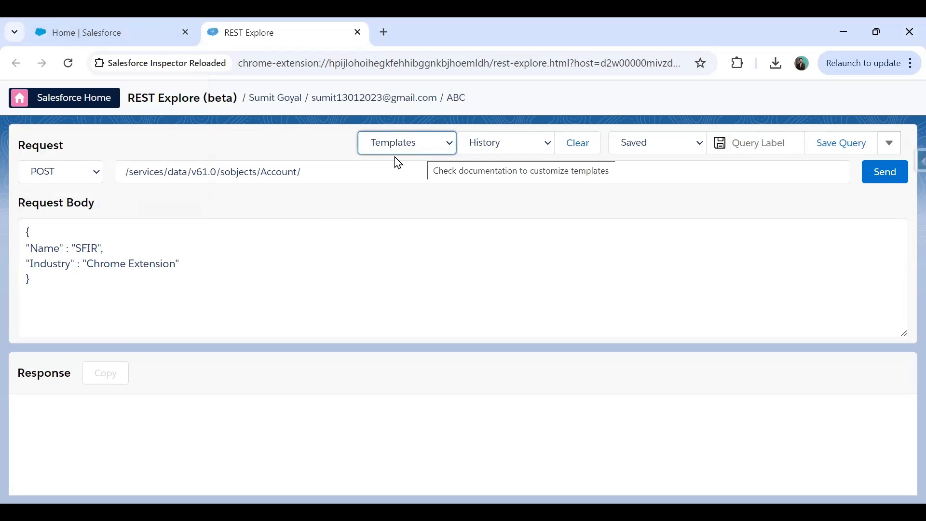
pyautogui.moveTo(25, 245); pyautogui.dragTo(152, 277)
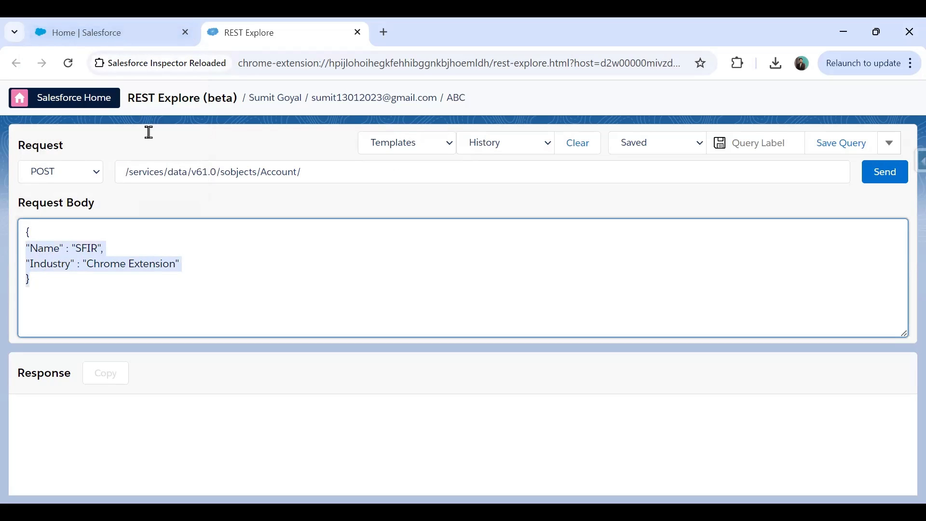
pyautogui.hotkey('ctrl', 'Tab')
pyautogui.click(29, 131)
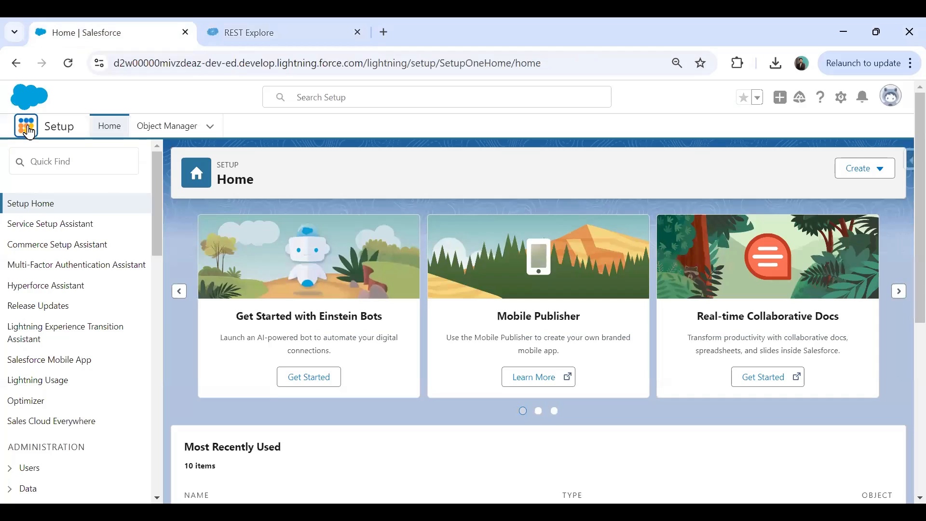
# Search the App Launcher for 'sales' and open the Sales app in a new tab
pyautogui.write('sal')
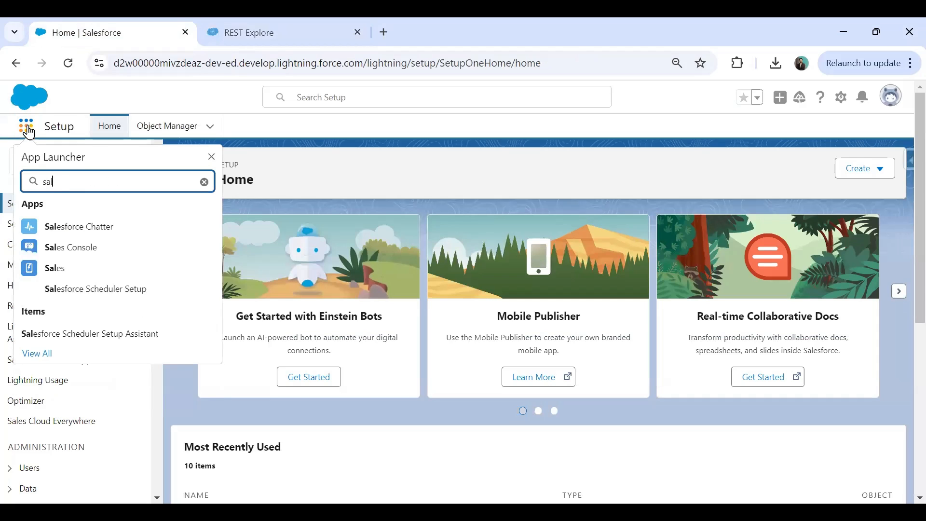
pyautogui.write('es')
pyautogui.rightClick(62, 268)
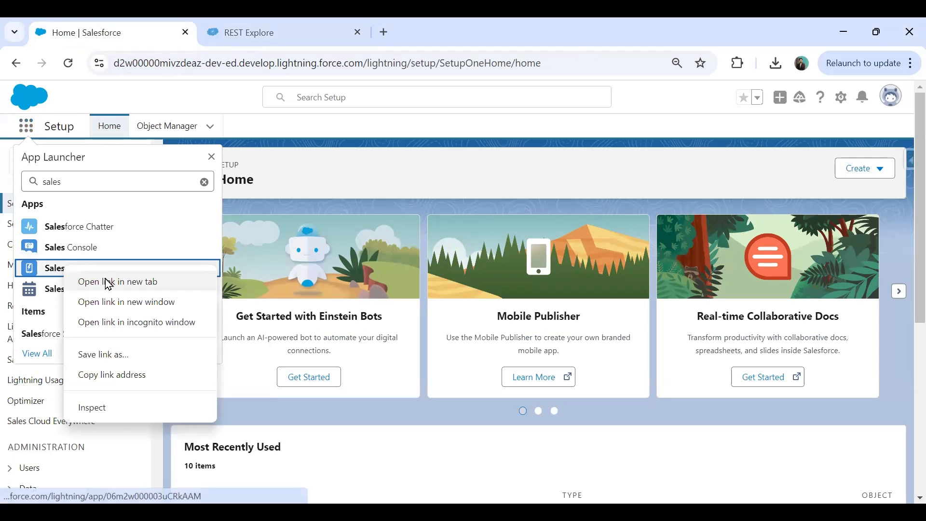
pyautogui.click(109, 282)
pyautogui.click(424, 29)
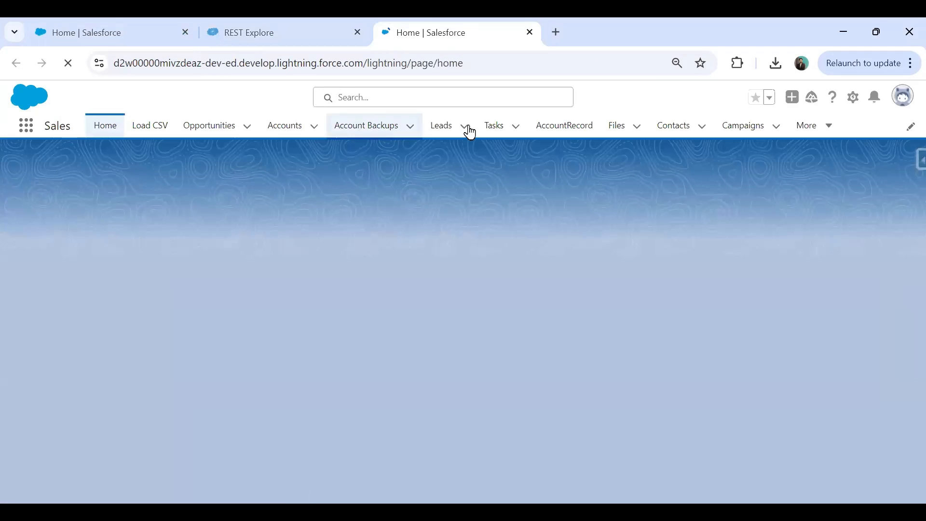
# Show the All Accounts list view and pin it as the default
pyautogui.click(285, 129)
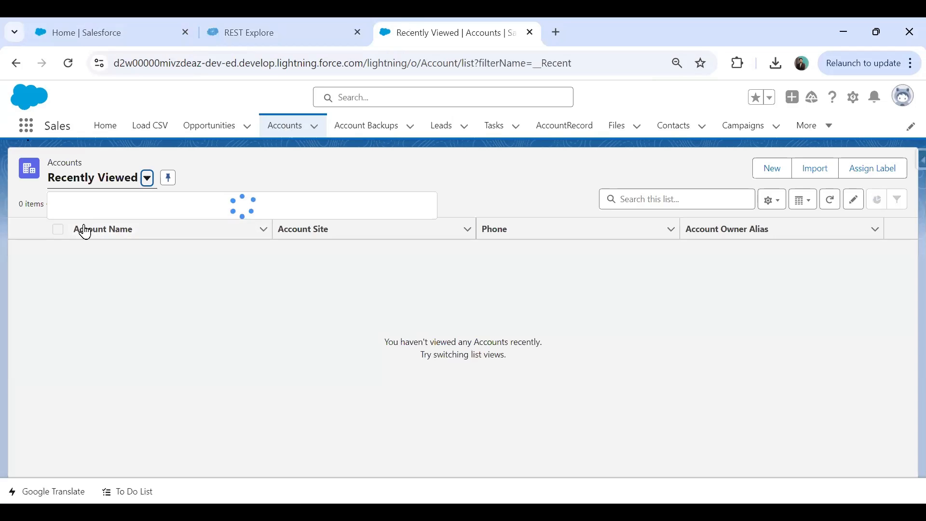
pyautogui.click(145, 178)
pyautogui.click(87, 225)
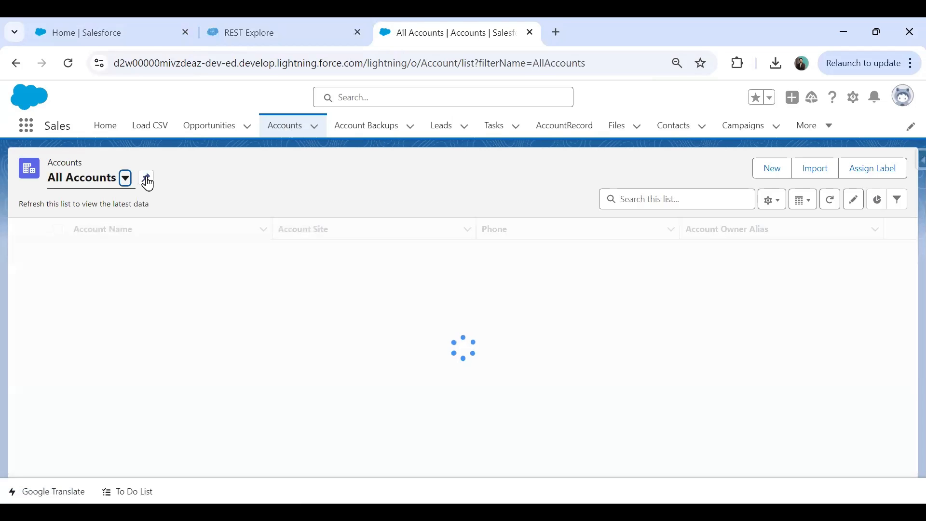
pyautogui.click(146, 178)
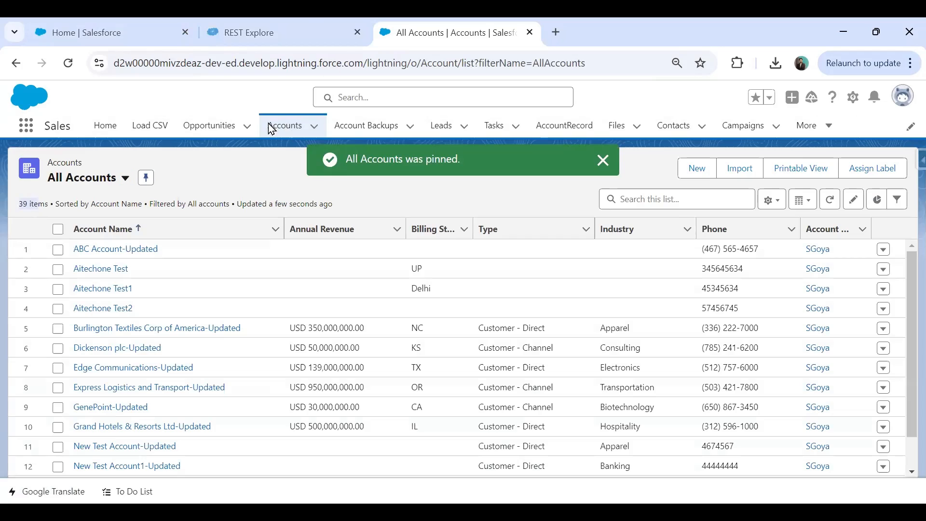
pyautogui.click(272, 30)
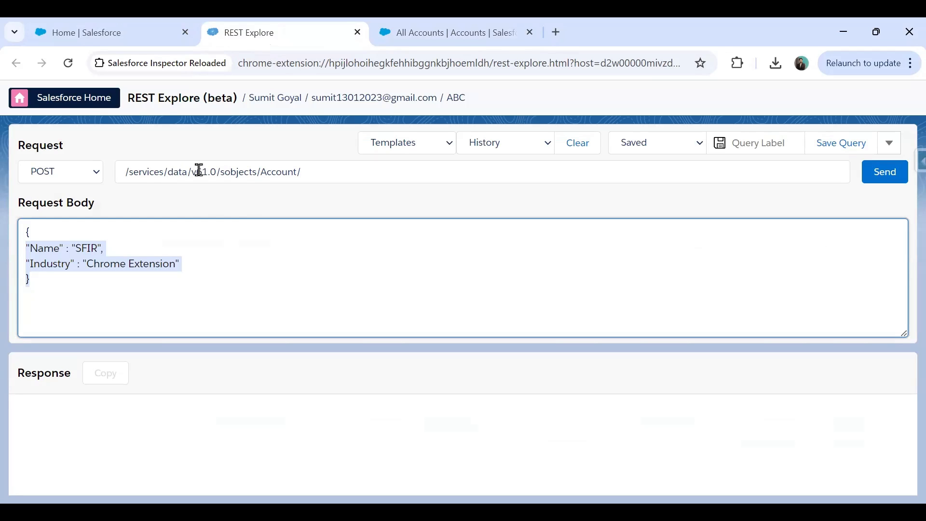
# Rename the account in the POST body from SFIR to 'Salesforce Inspector Test Account'
pyautogui.moveTo(261, 173); pyautogui.dragTo(295, 174)
pyautogui.click(51, 250)
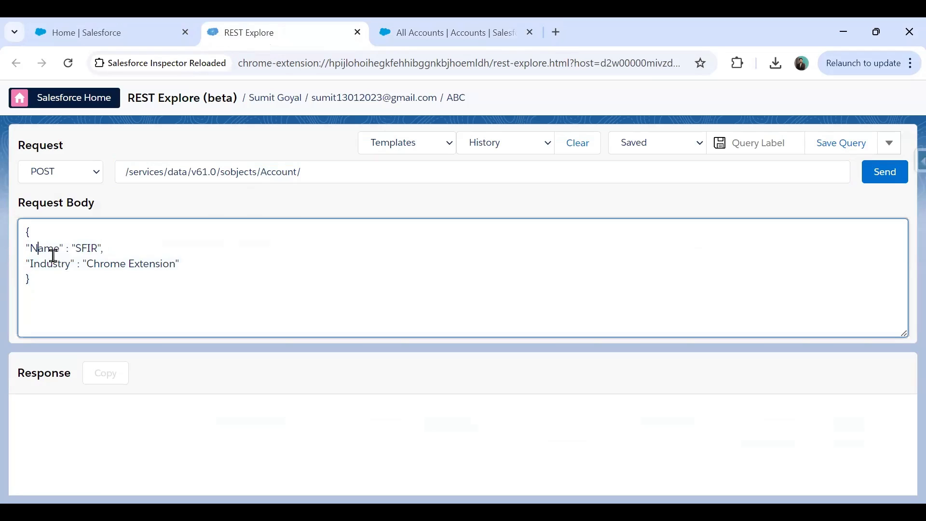
pyautogui.doubleClick(82, 249)
pyautogui.write('Salesforce In')
pyautogui.write('spector')
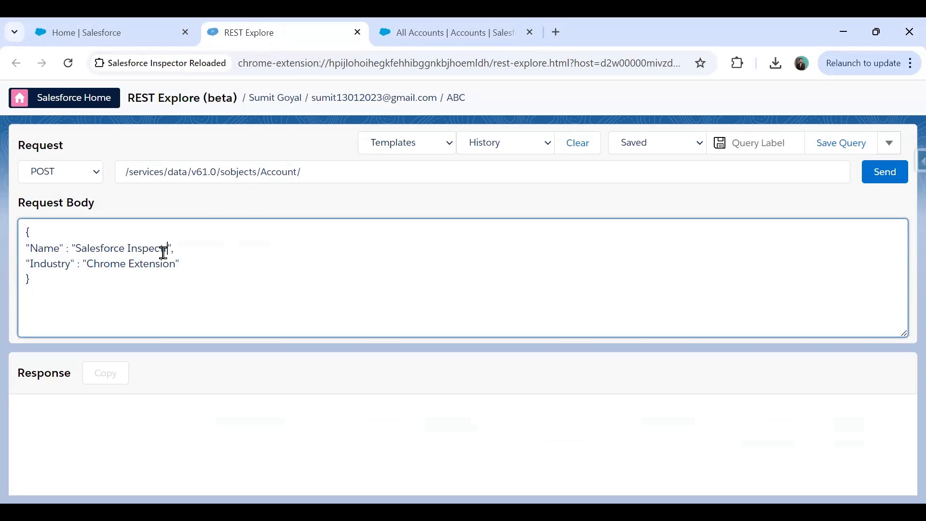
pyautogui.write(' Test Account')
# Replace the Industry line with a Phone field value and remove the trailing comma
pyautogui.moveTo(203, 269); pyautogui.dragTo(4, 274)
pyautogui.write('"Phone"')
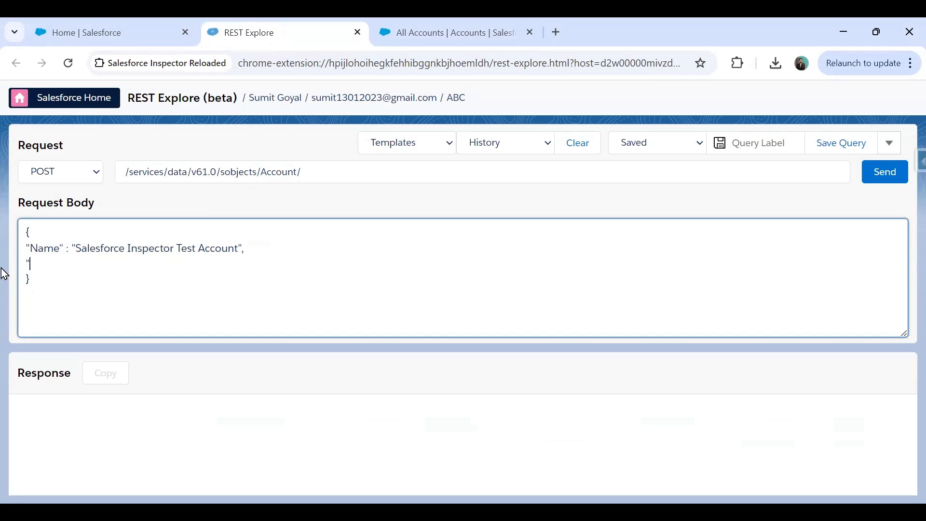
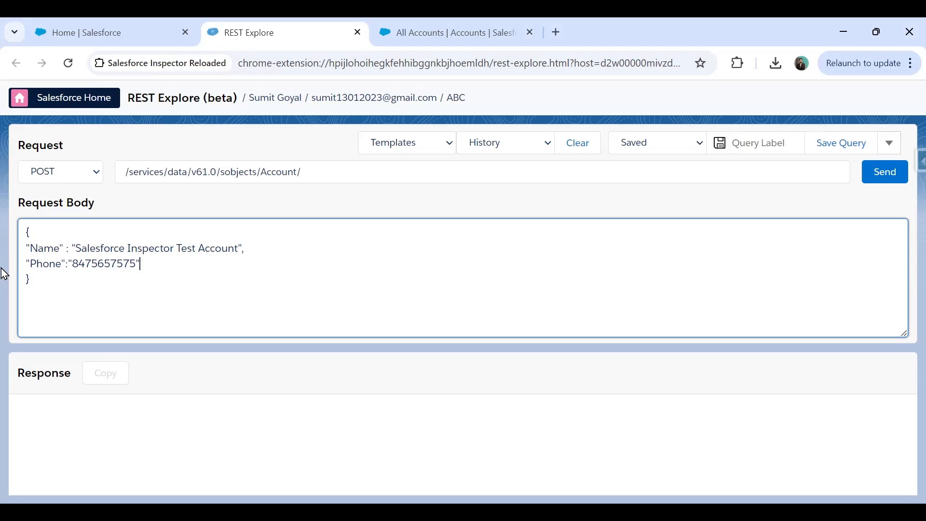
pyautogui.write(',')
pyautogui.press('Return')
pyautogui.press('BackSpace')
pyautogui.press('BackSpace')
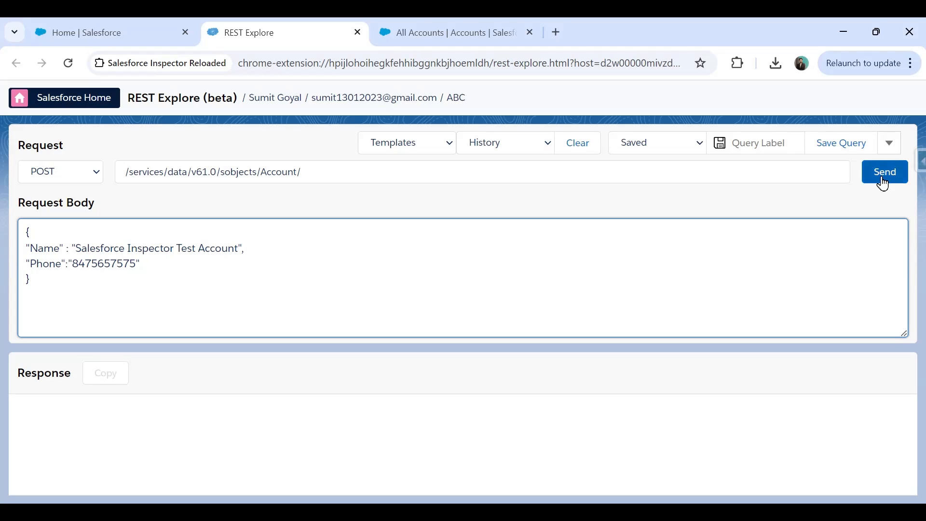
pyautogui.click(884, 172)
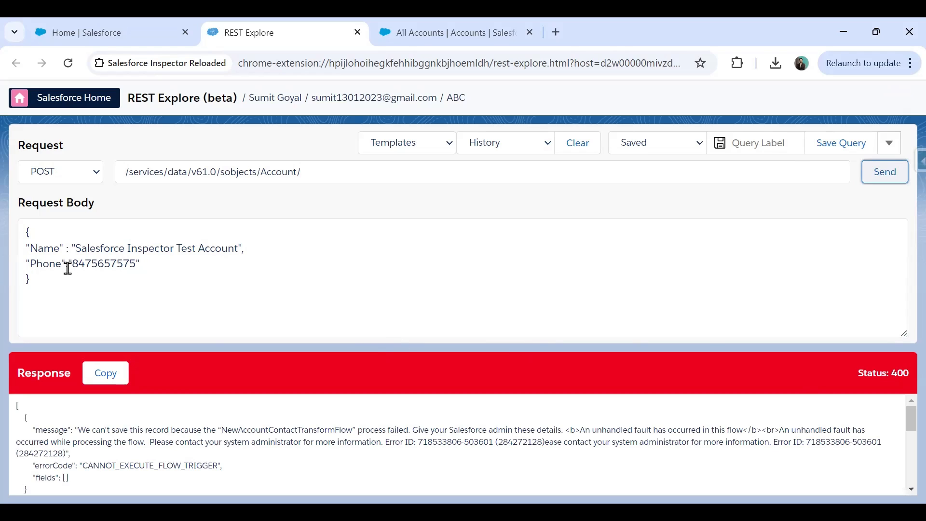
# Inspect the status 400 response and highlight its CANNOT_EXECUTE_FLOW_TRIGGER error code
pyautogui.click(410, 334)
pyautogui.hotkey('ctrl', 'a')
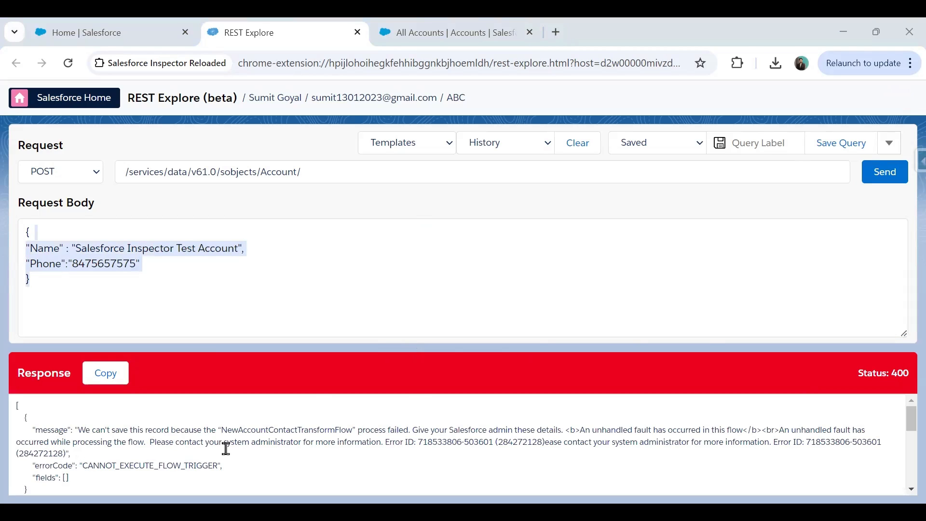
pyautogui.scroll(-1, 280, 450)
pyautogui.scroll(1, 227, 451)
pyautogui.moveTo(80, 467); pyautogui.dragTo(202, 467)
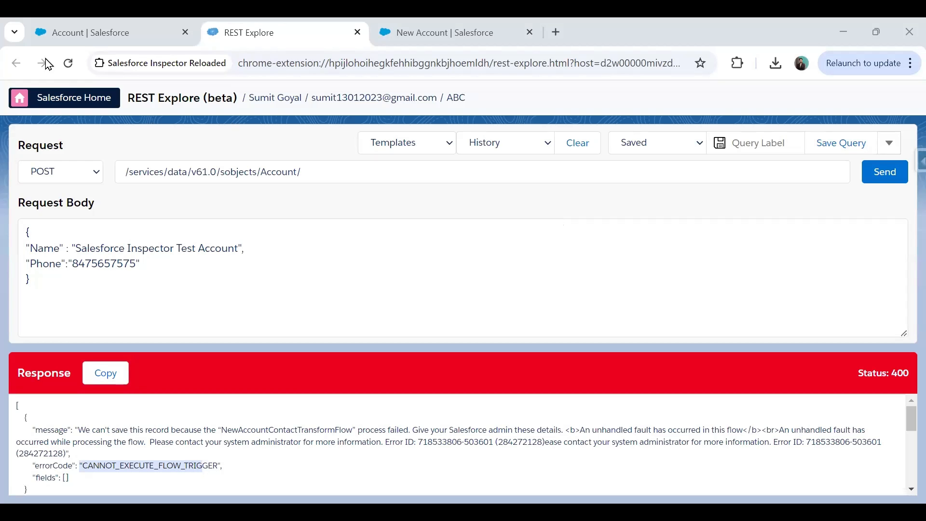
# Open NewAccountContactTransformFlow from the Account flow triggers page and deactivate it
pyautogui.click(81, 26)
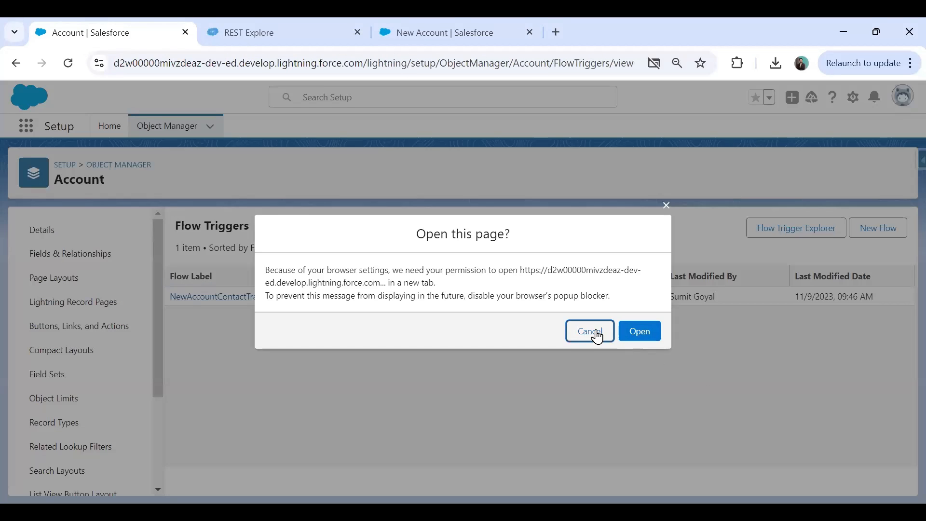
pyautogui.click(598, 332)
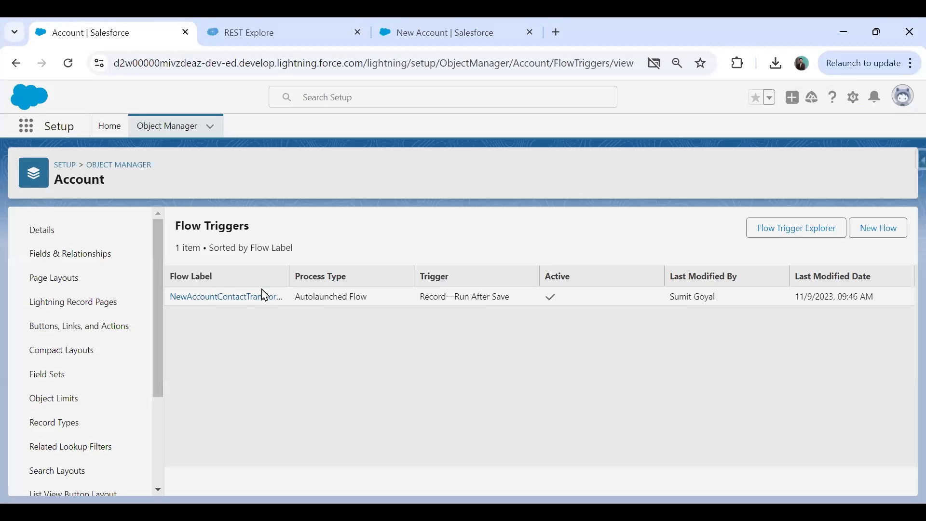
pyautogui.click(265, 295)
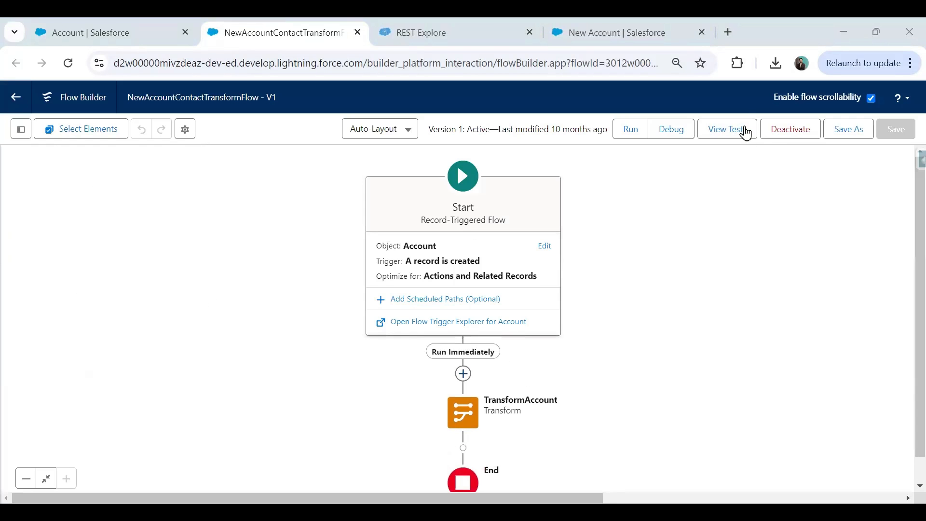
pyautogui.click(804, 129)
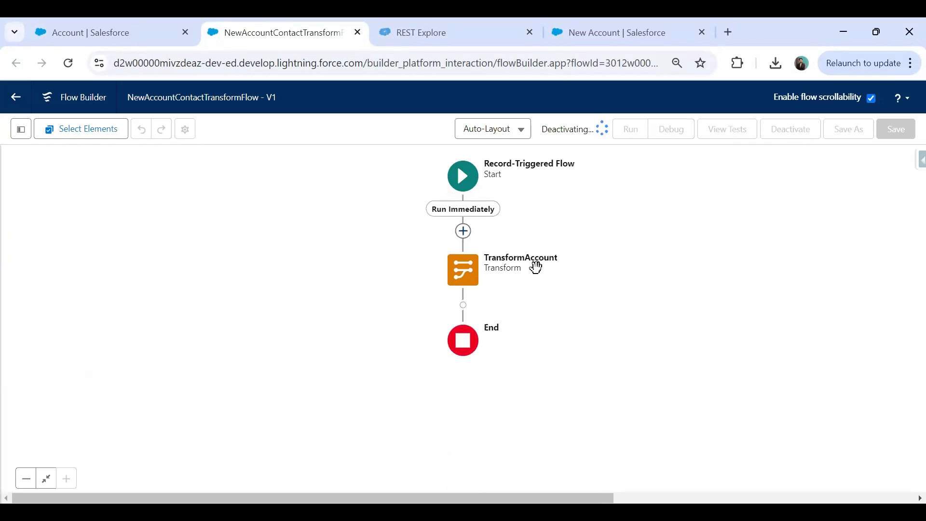
pyautogui.click(428, 28)
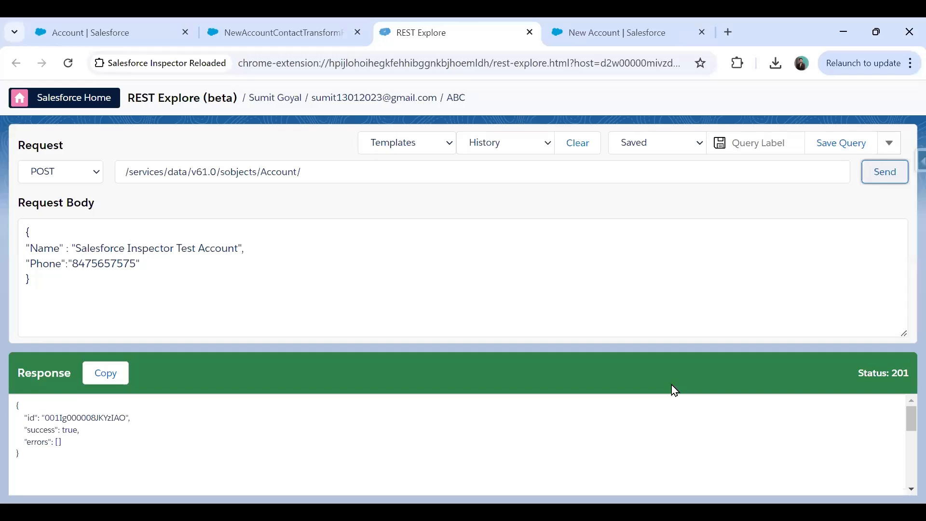
# Resend the Account POST and check the response's new record id and success true
pyautogui.click(884, 172)
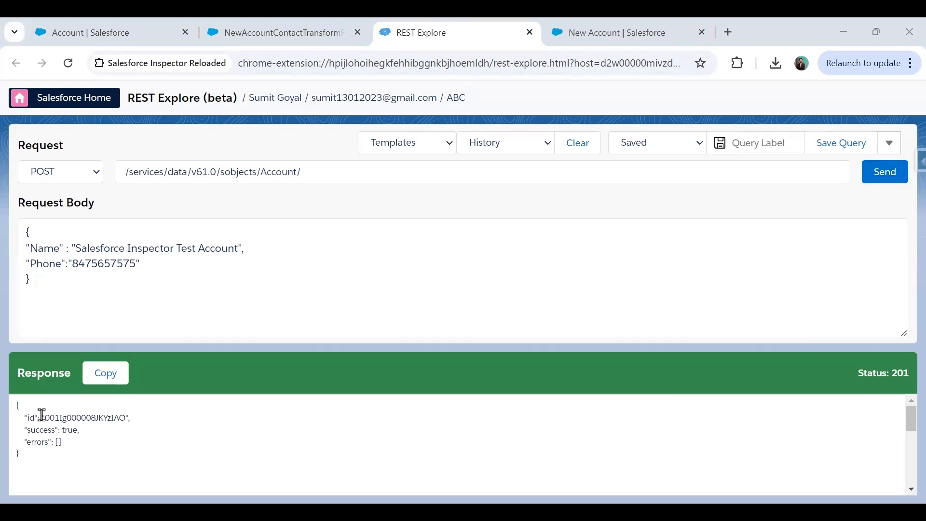
pyautogui.moveTo(42, 415); pyautogui.dragTo(118, 415)
pyautogui.moveTo(62, 429)
pyautogui.mouseDown()
pyautogui.moveTo(80, 428)
pyautogui.moveTo(62, 441)
pyautogui.mouseUp()
pyautogui.click(611, 22)
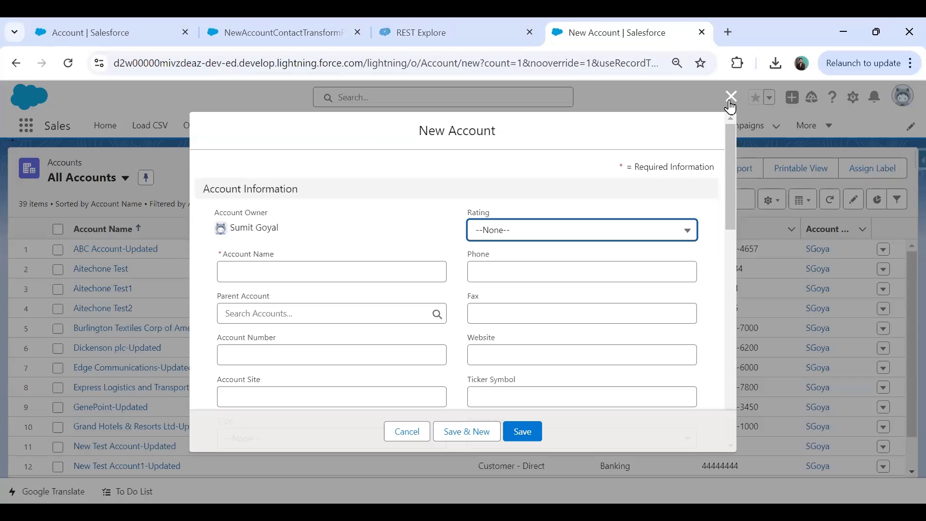
# Close the empty New Account form and switch the Accounts list to another list view
pyautogui.click(728, 97)
pyautogui.click(125, 178)
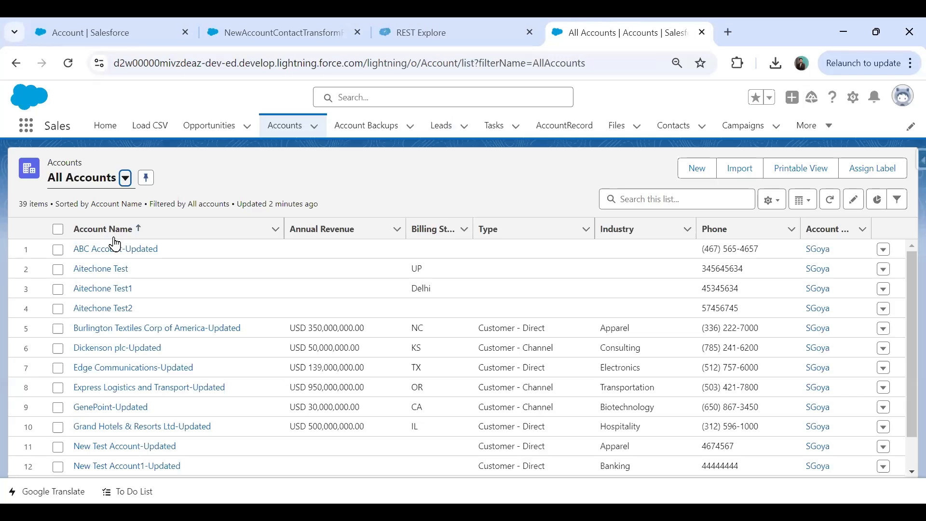
pyautogui.click(93, 299)
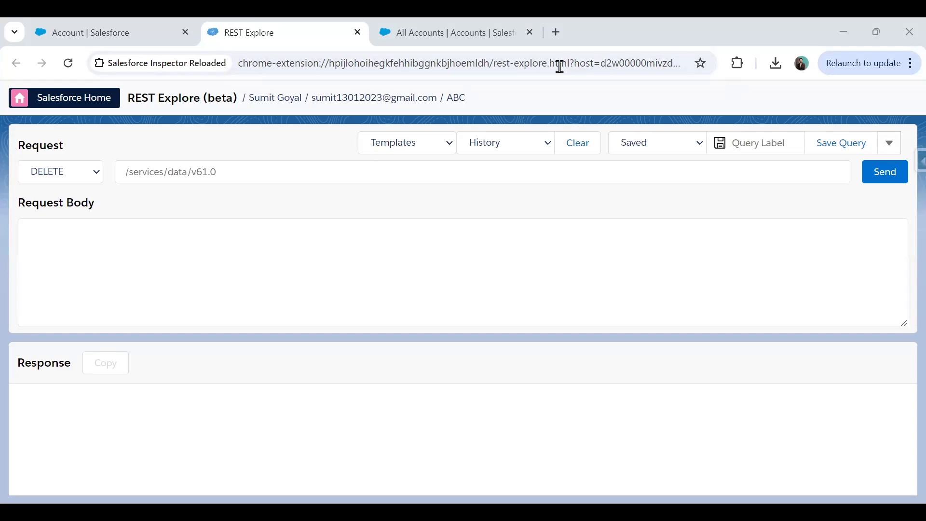
# Load the DELETE /sobjects/Account/001XXXXXXX template into REST Explore
pyautogui.click(423, 149)
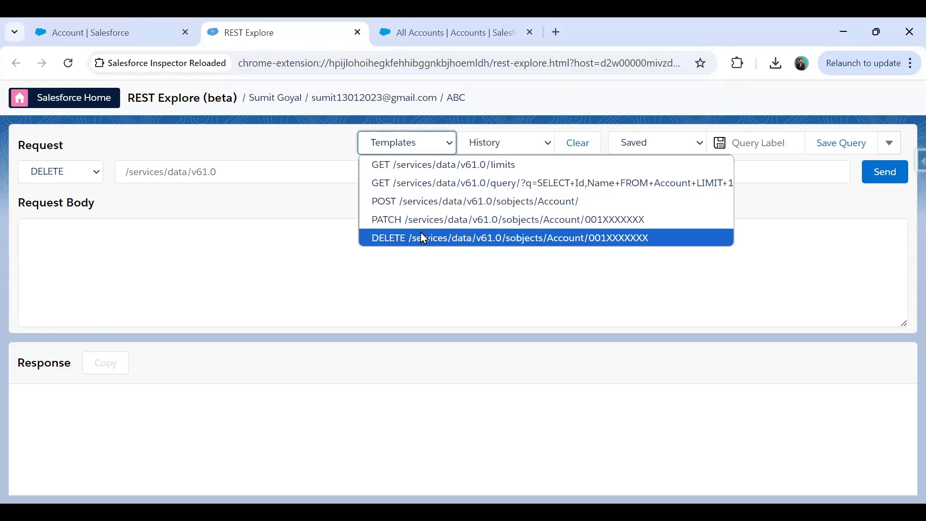
pyautogui.click(421, 234)
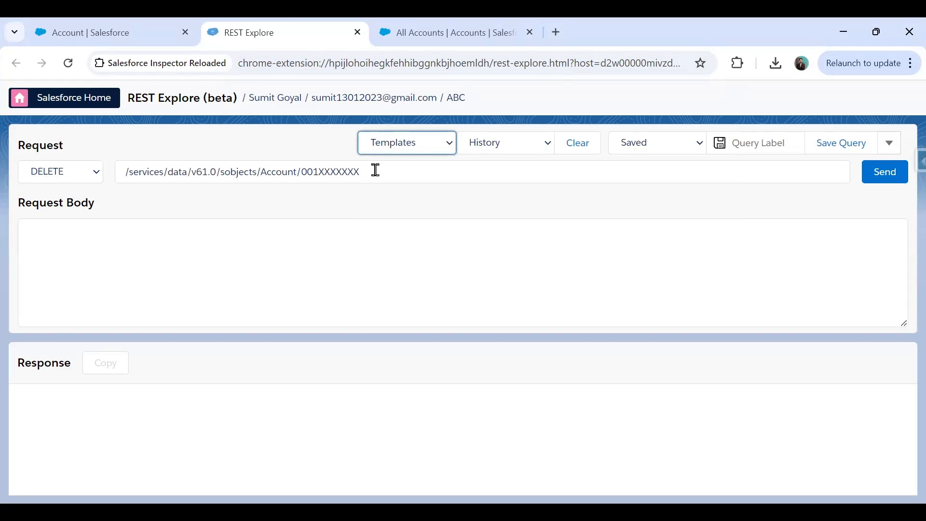
pyautogui.click(437, 22)
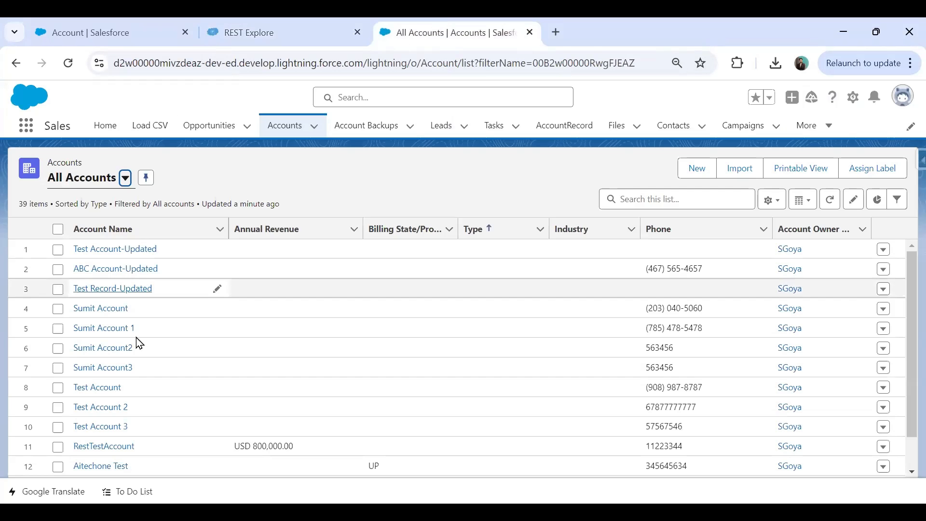
# Open the Salesforce Inspector Test Account record and select its id in the address bar
pyautogui.scroll(-5, 142, 330)
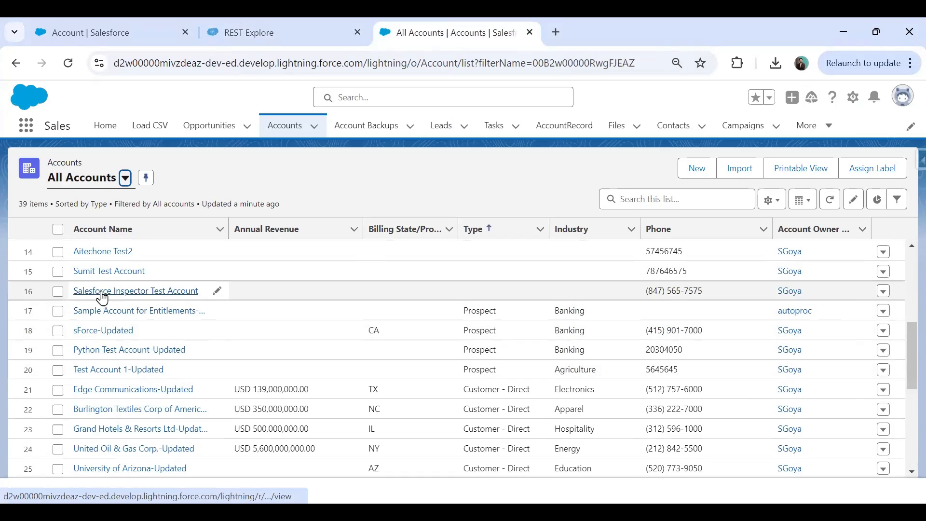
pyautogui.click(124, 291)
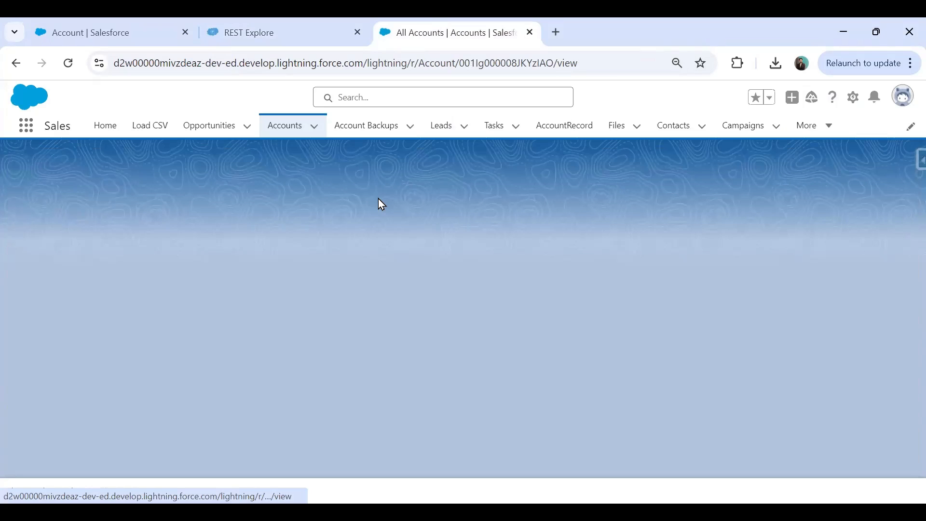
pyautogui.doubleClick(485, 61)
pyautogui.hotkey('ctrl', 'c')
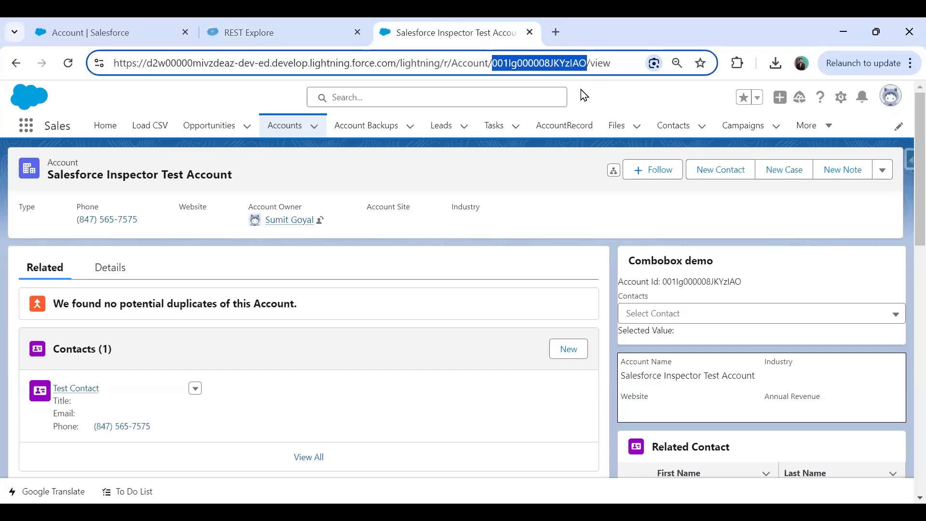
pyautogui.click(295, 27)
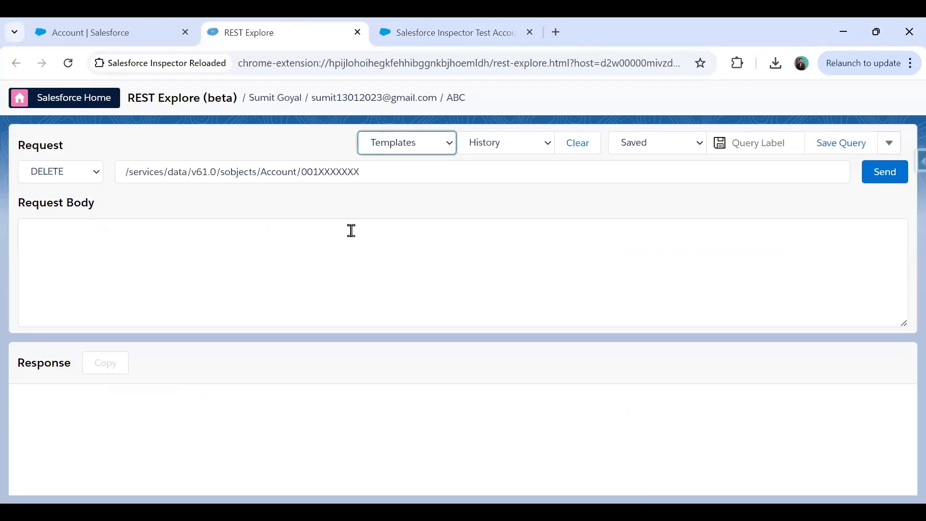
# Replace the 001XXXXXXX placeholder with the copied account id and send the DELETE, getting status 204
pyautogui.click(424, 171)
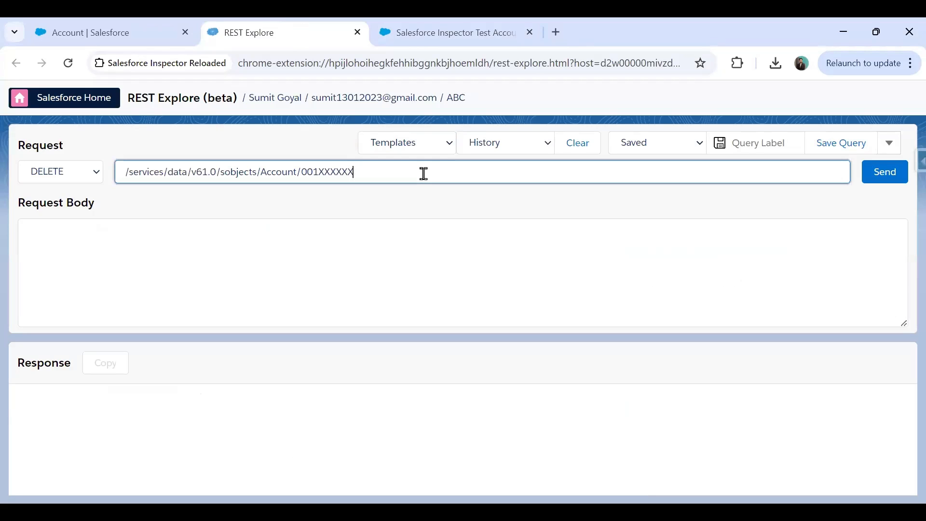
pyautogui.press('BackSpace')
pyautogui.press('BackSpace')
pyautogui.press('BackSpace')
pyautogui.press('BackSpace')
pyautogui.press('BackSpace')
pyautogui.press('BackSpace')
pyautogui.press('BackSpace')
pyautogui.press('BackSpace')
pyautogui.press('BackSpace')
pyautogui.press('BackSpace')
pyautogui.press('BackSpace')
pyautogui.hotkey('ctrl', 'v')
pyautogui.click(884, 179)
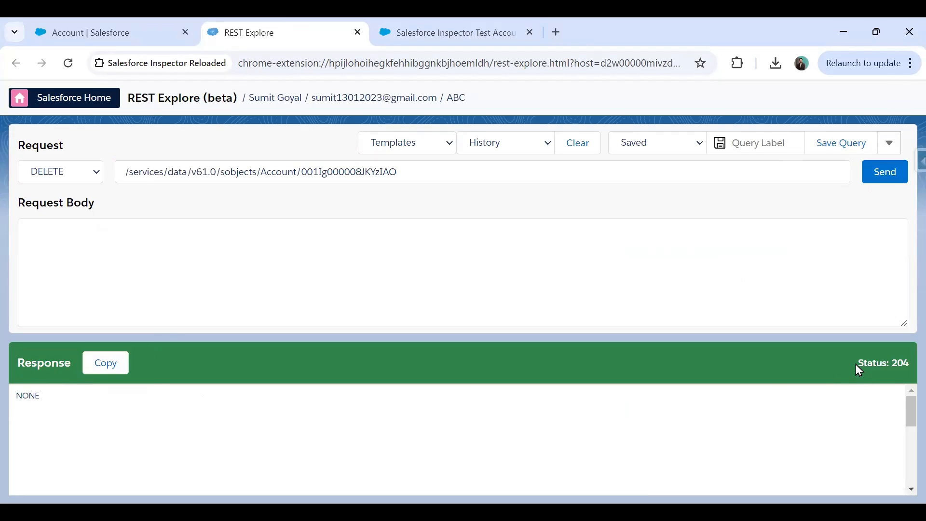
pyautogui.moveTo(855, 364); pyautogui.dragTo(912, 364)
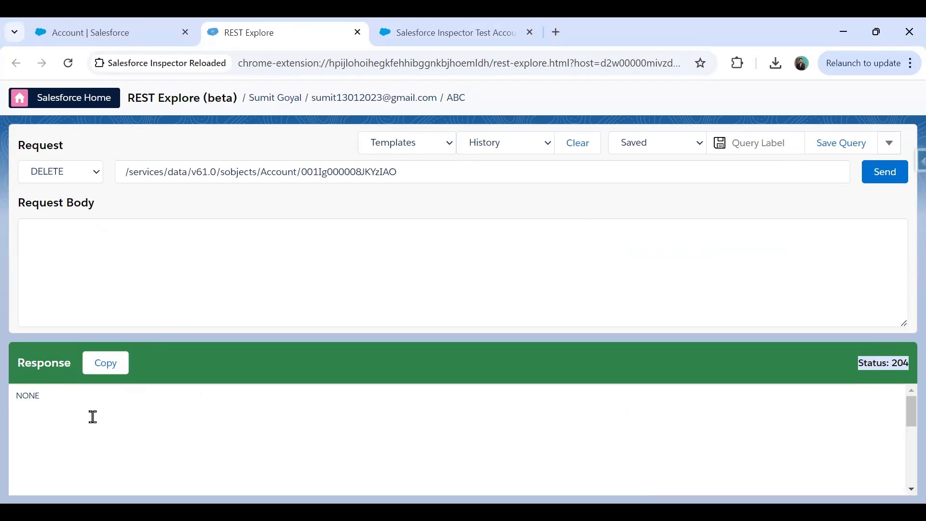
pyautogui.click(478, 19)
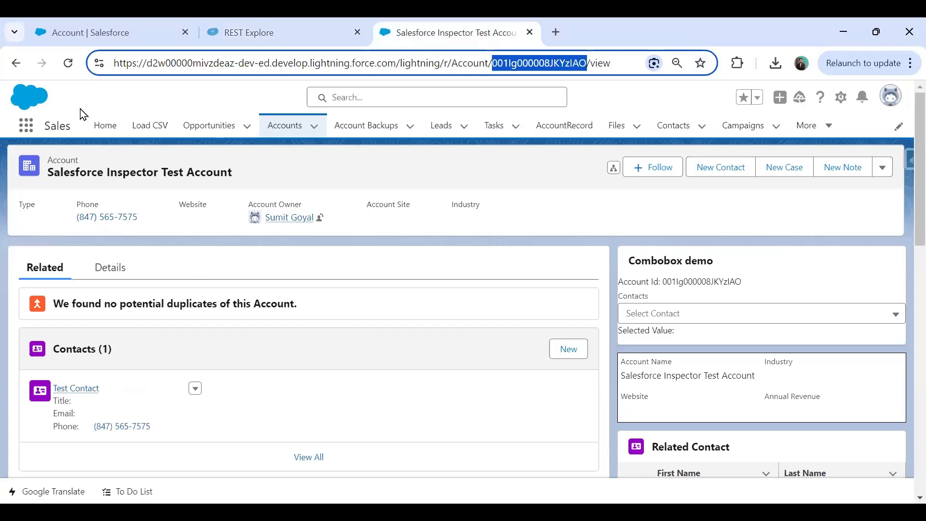
# Reload the record and check that the Accounts list now holds 38 items
pyautogui.click(67, 68)
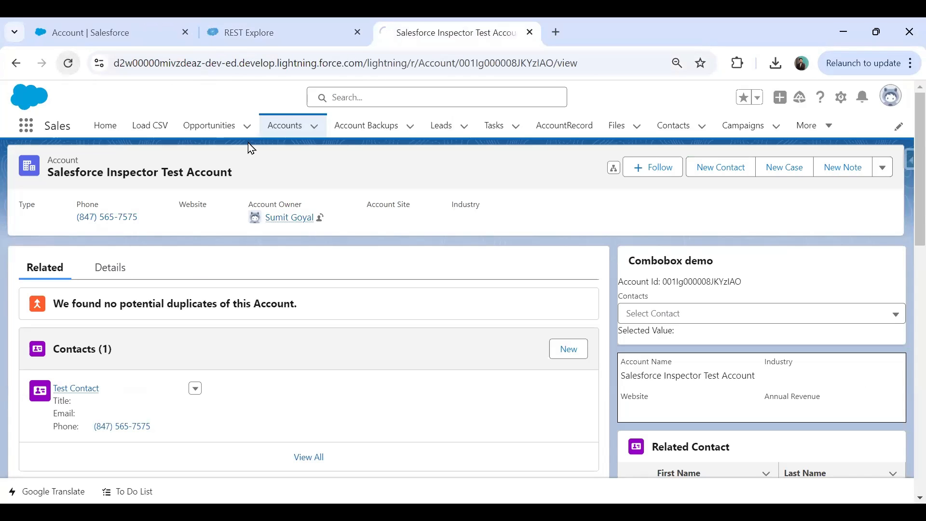
pyautogui.click(293, 127)
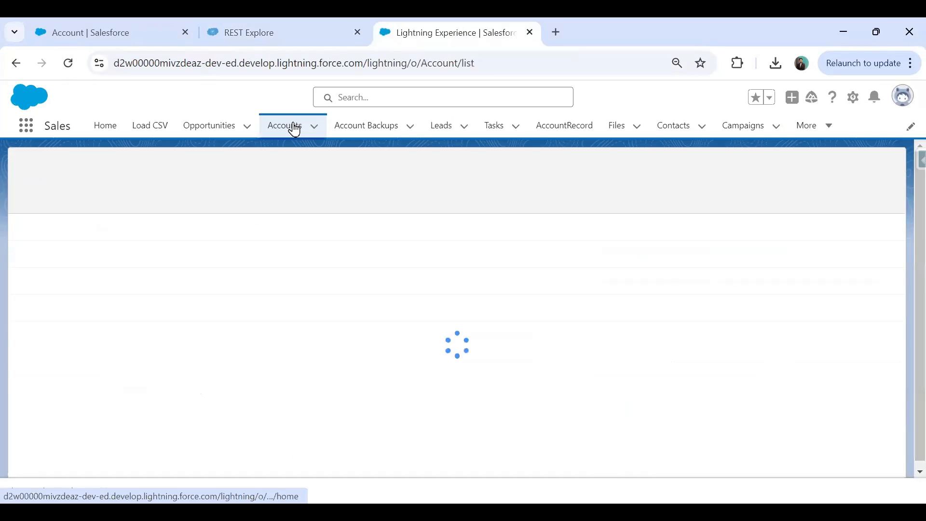
pyautogui.scroll(-4, 161, 372)
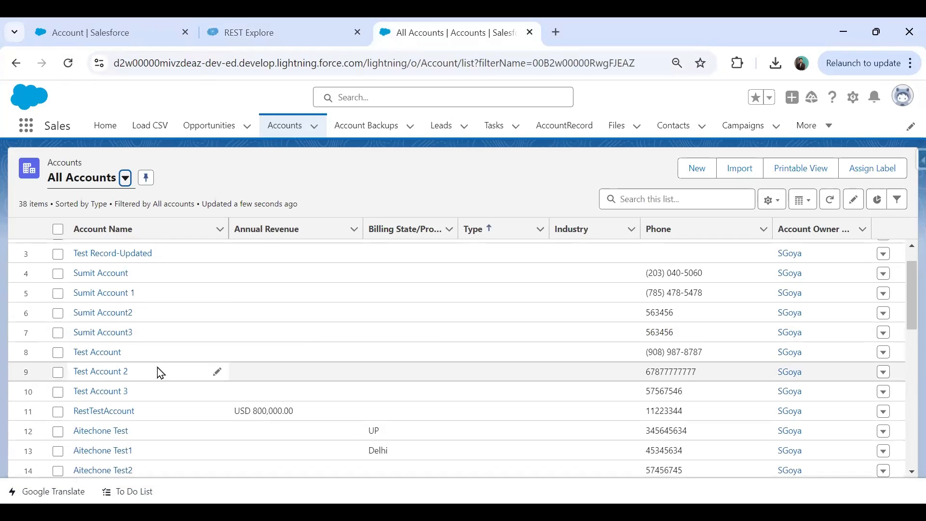
pyautogui.scroll(-4, 158, 370)
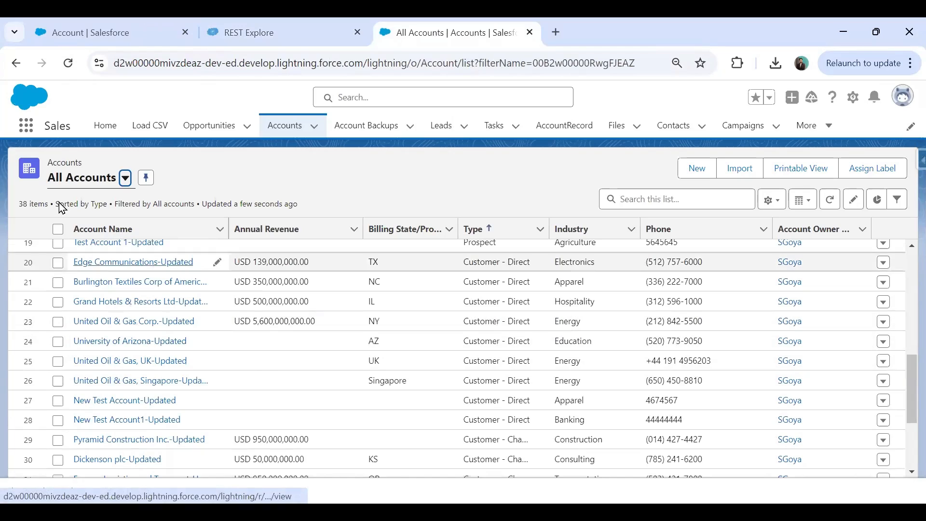
# Find 'recy' in the App Launcher and open the Recycle Bin
pyautogui.click(26, 126)
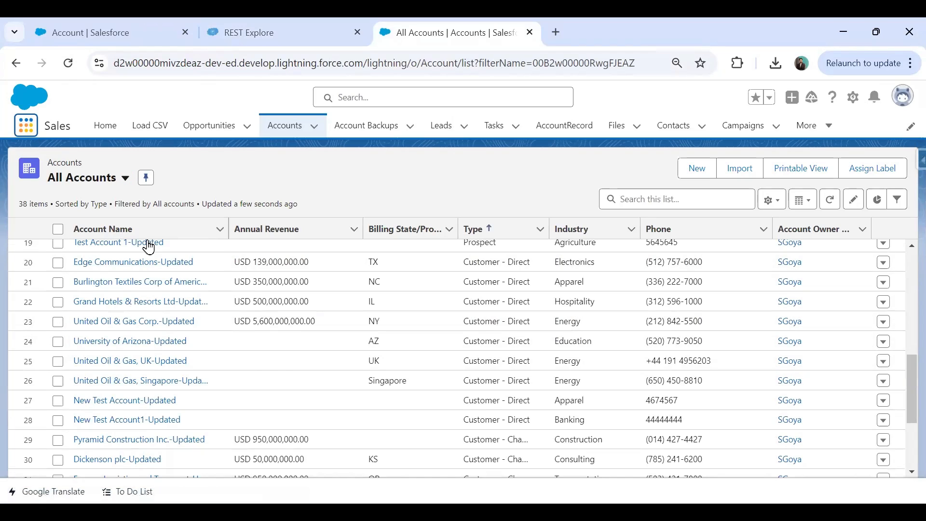
pyautogui.write('recy')
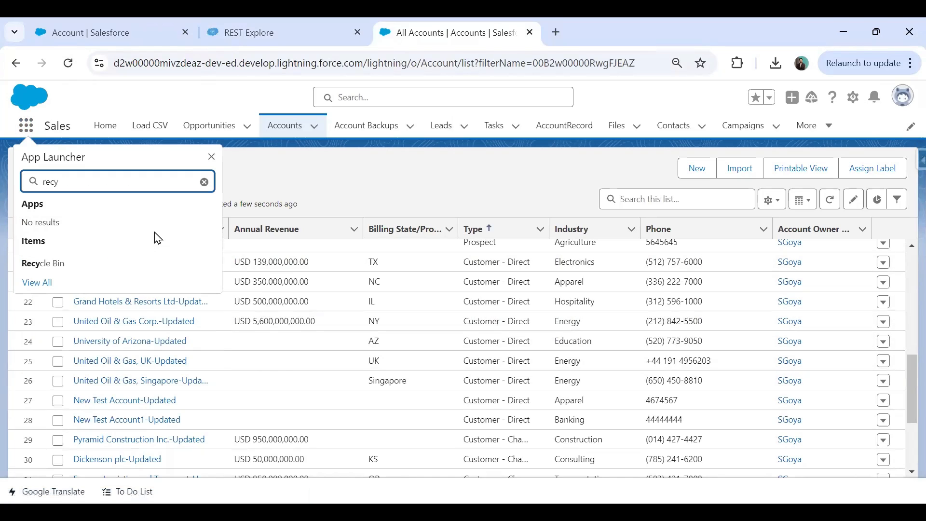
pyautogui.click(38, 270)
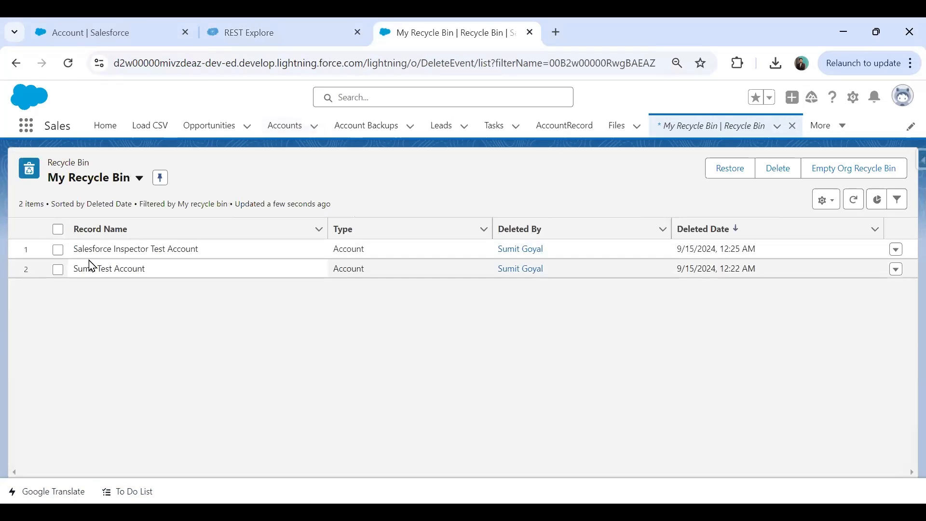
# Select the deleted test account in My Recycle Bin and refresh the Accounts list
pyautogui.click(59, 250)
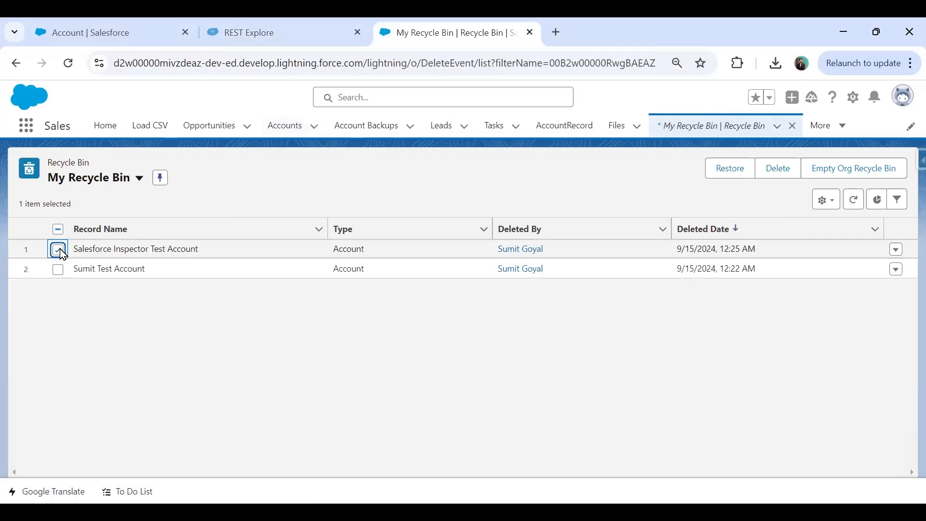
pyautogui.click(286, 27)
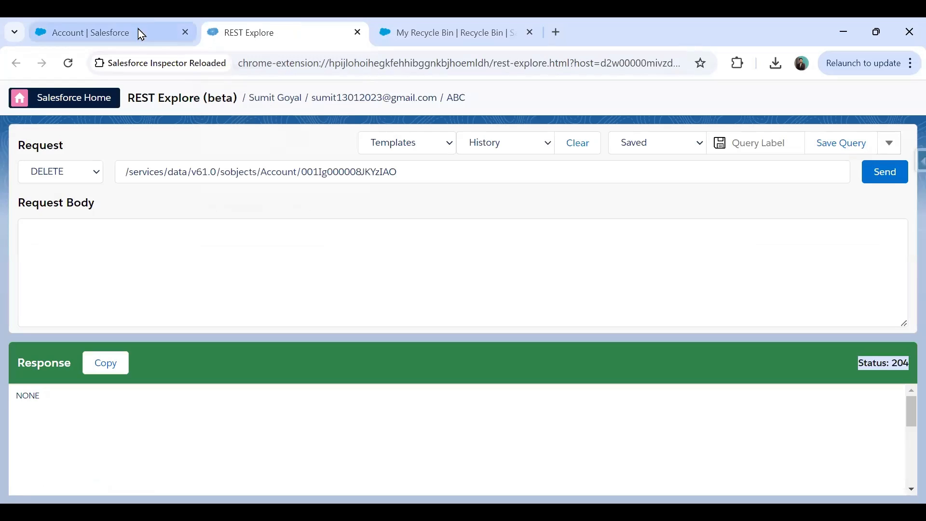
pyautogui.click(403, 20)
pyautogui.click(284, 126)
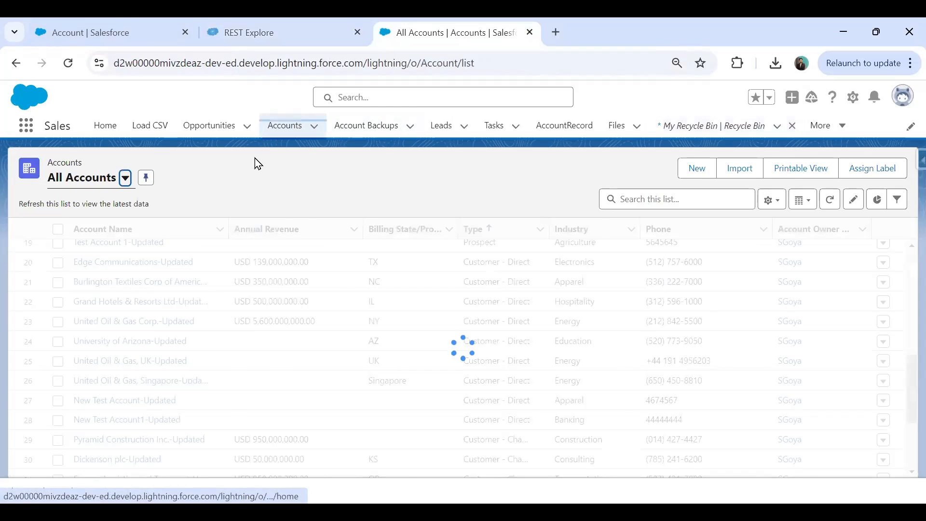
pyautogui.click(292, 29)
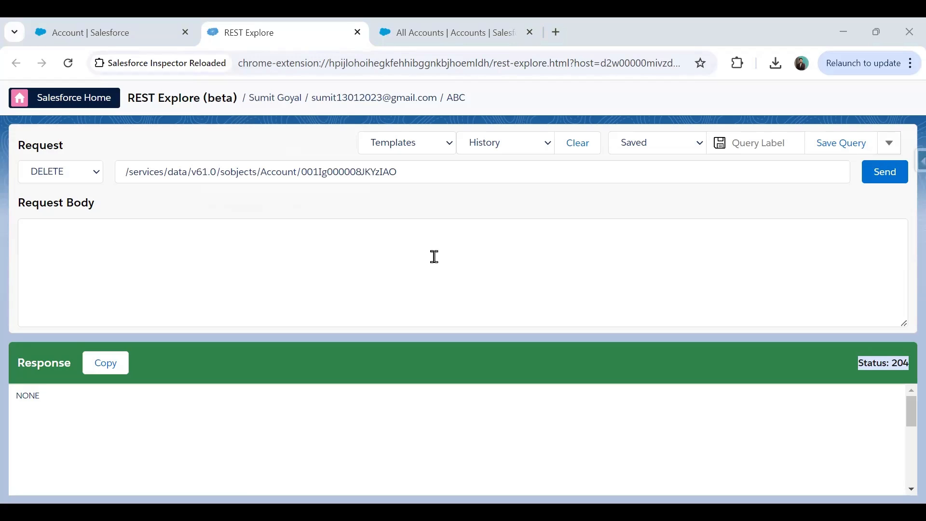
# Open Data Export from the Inspector panel and clear the saved query history
pyautogui.click(918, 163)
pyautogui.click(819, 389)
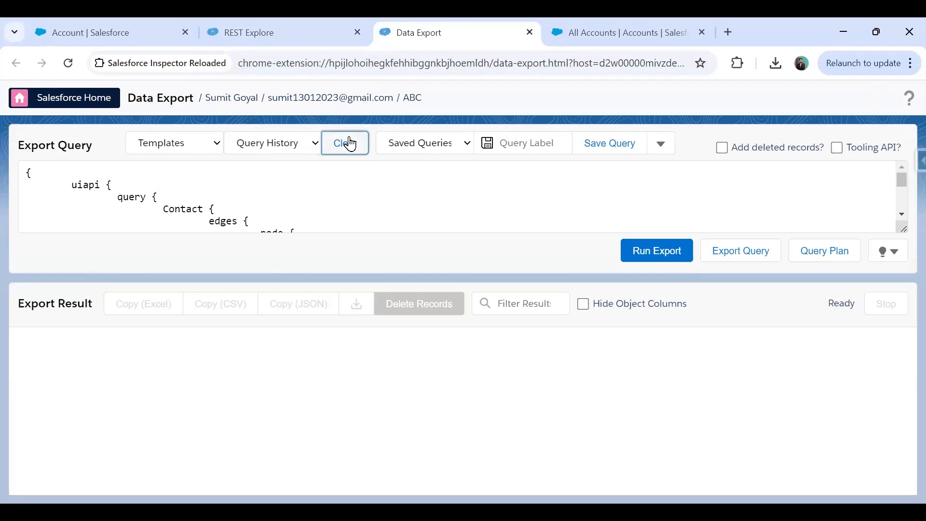
pyautogui.click(350, 143)
pyautogui.click(527, 155)
# Run SELECT NAme from Account to export 38 accounts, then load the SOSL FIND template
pyautogui.click(212, 144)
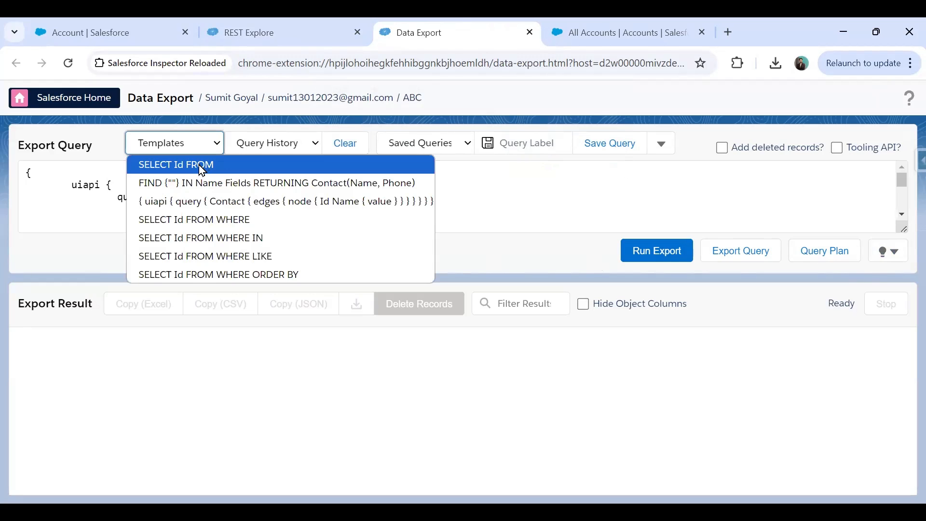
pyautogui.click(210, 221)
pyautogui.moveTo(66, 173); pyautogui.dragTo(190, 173)
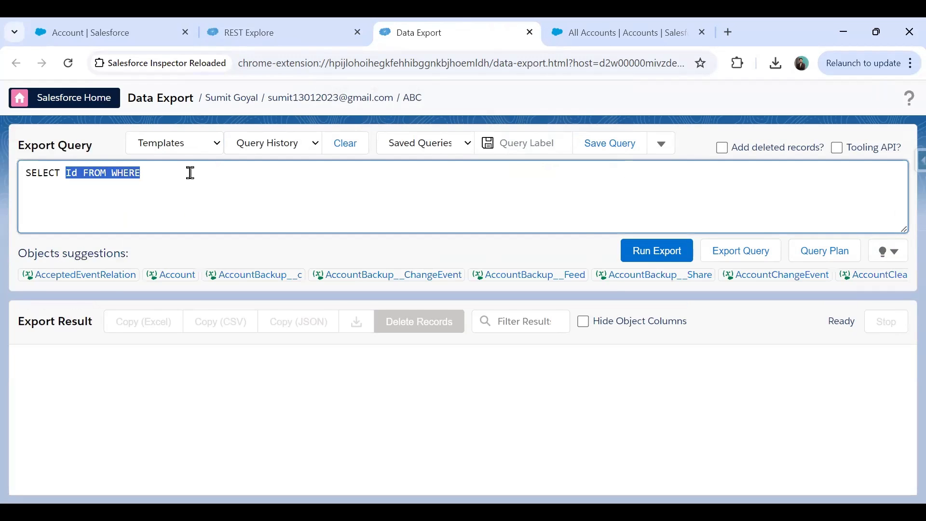
pyautogui.press('BackSpace')
pyautogui.write('NAme')
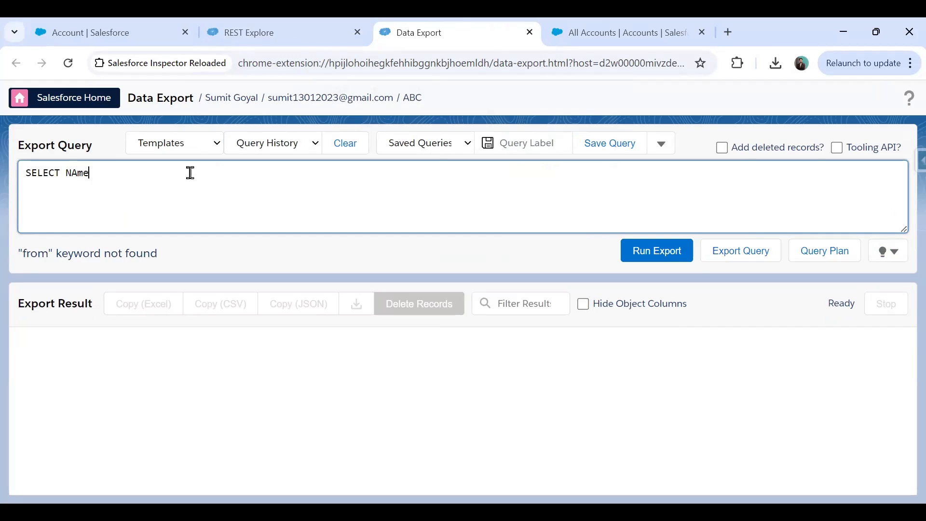
pyautogui.write(' from Account')
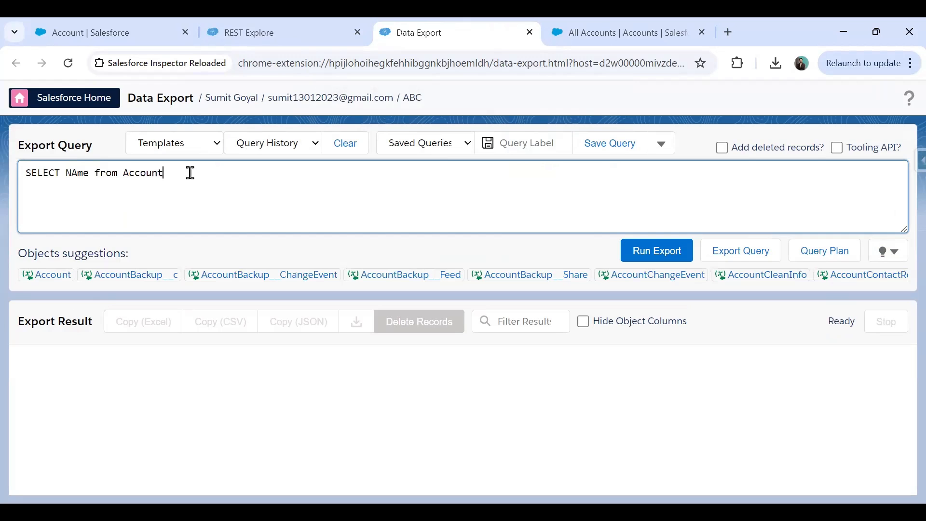
pyautogui.click(645, 250)
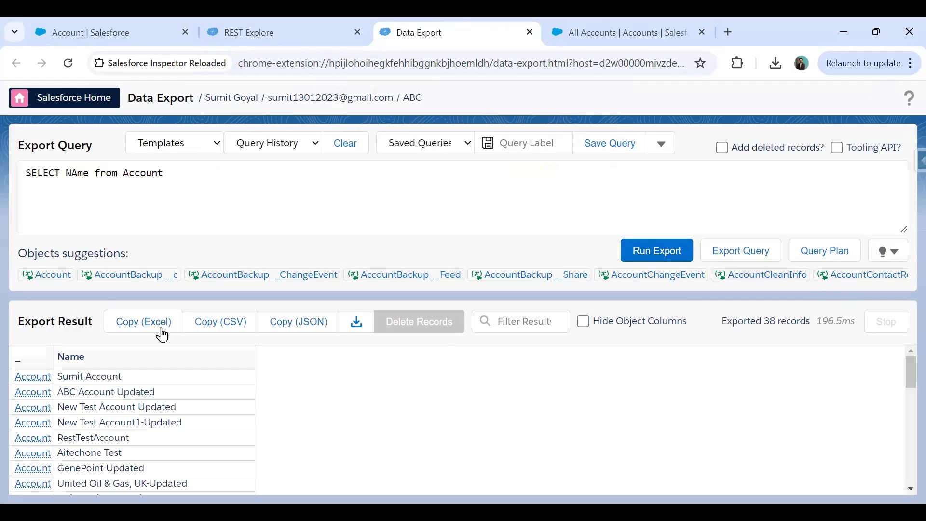
pyautogui.click(218, 148)
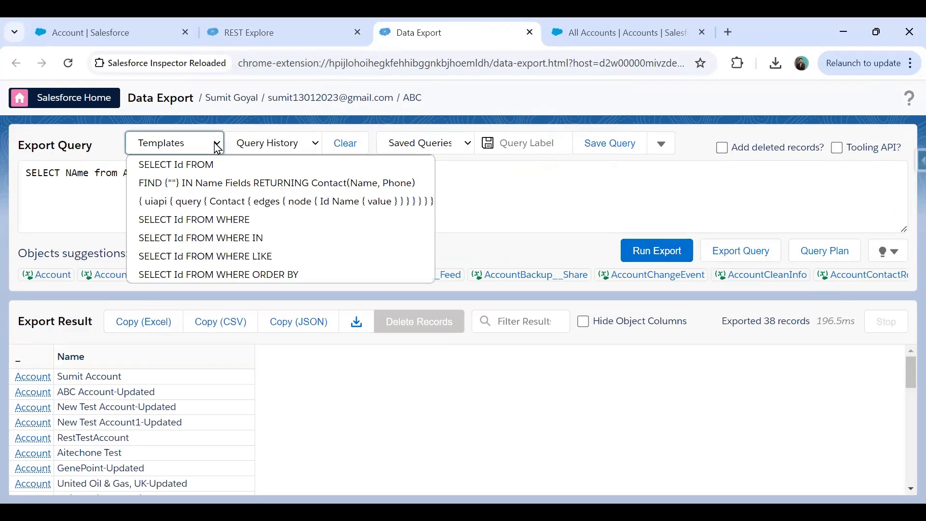
pyautogui.click(191, 183)
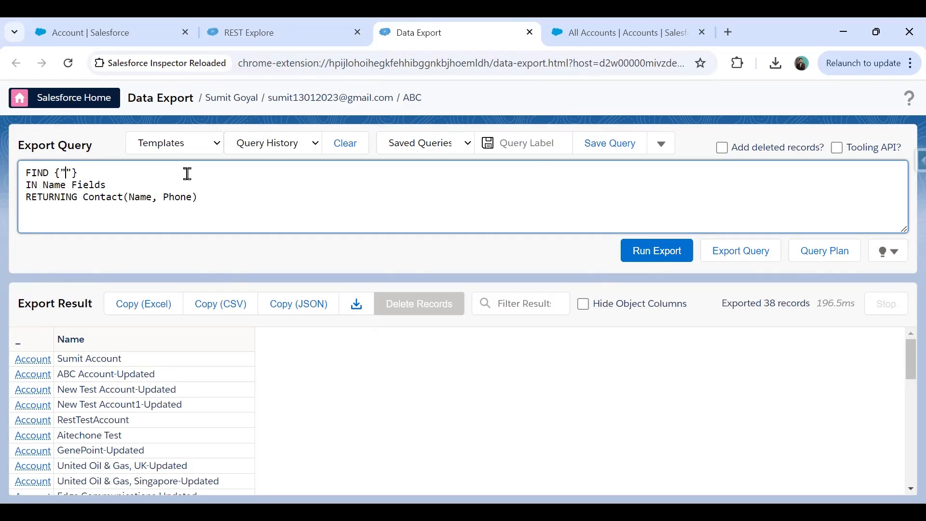
# Rework the FIND search term, keeping the braces and entering Name inside them
pyautogui.press('BackSpace')
pyautogui.press('BackSpace')
pyautogui.write('Name')
pyautogui.press('BackSpace')
pyautogui.press('BackSpace')
pyautogui.press('BackSpace')
pyautogui.press('BackSpace')
pyautogui.hotkey('ctrl', 'z')
pyautogui.hotkey('ctrl', 'z')
pyautogui.hotkey('ctrl', 'z')
pyautogui.press('Delete')
pyautogui.press('BackSpace')
pyautogui.write('Name')
# Replace Name with a contact's first name and run the SOSL search, exporting one contact
pyautogui.doubleClick(70, 172)
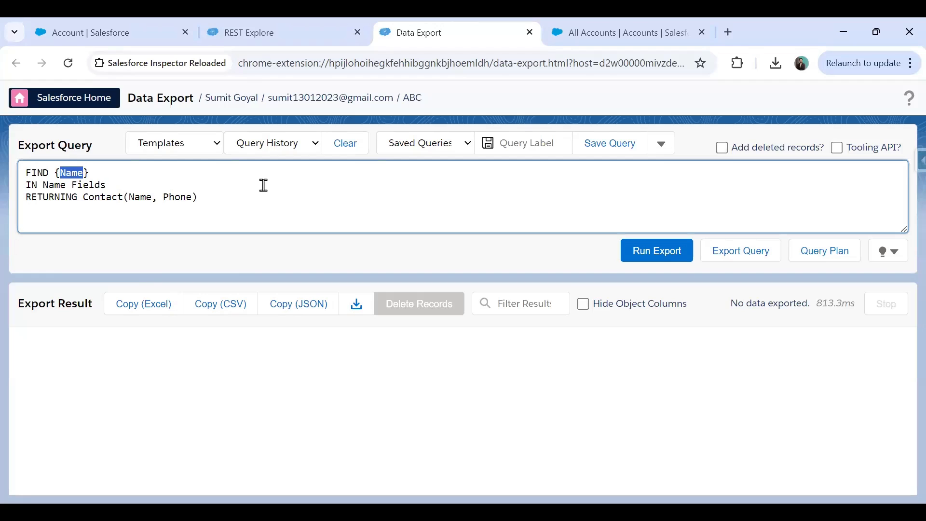
pyautogui.write('Peter')
pyautogui.click(650, 252)
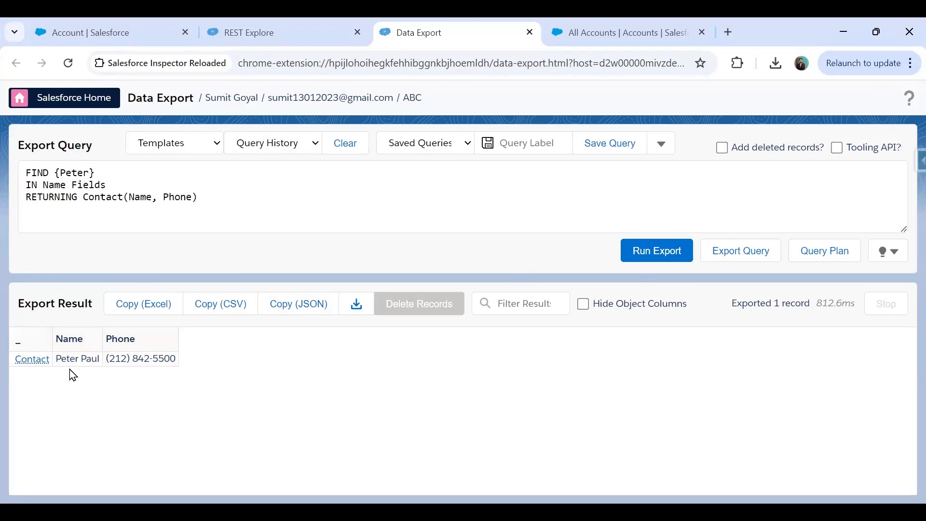
pyautogui.click(562, 20)
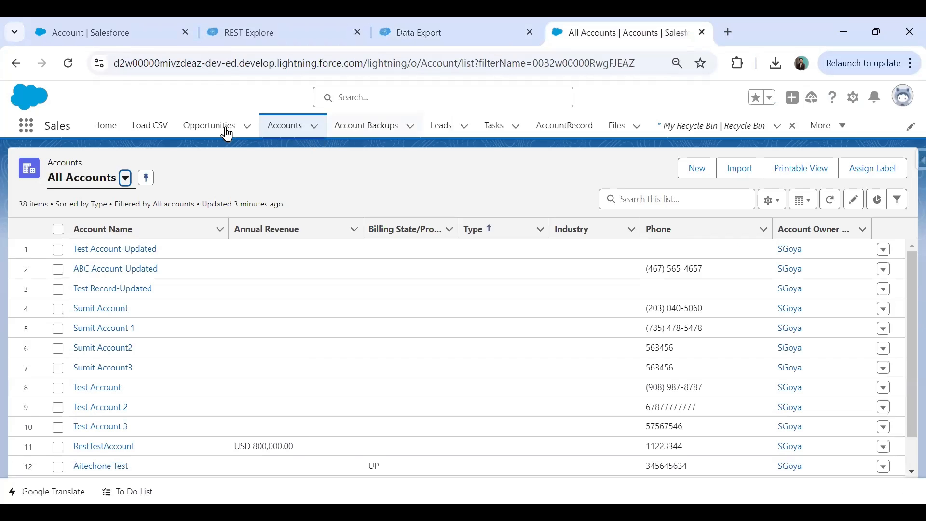
# Go to Contacts, choose the All Contacts view (22 contacts) and pin it as default
pyautogui.click(830, 125)
pyautogui.click(815, 156)
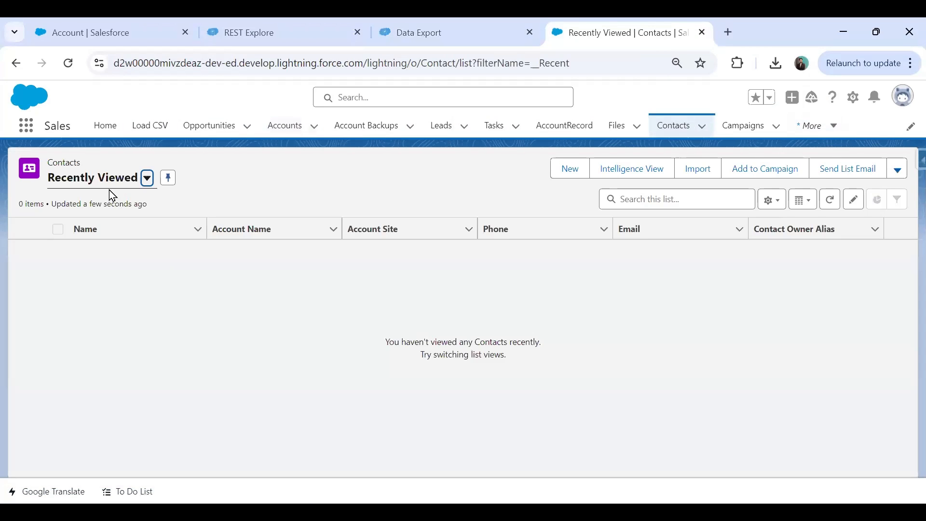
pyautogui.click(147, 178)
pyautogui.click(82, 226)
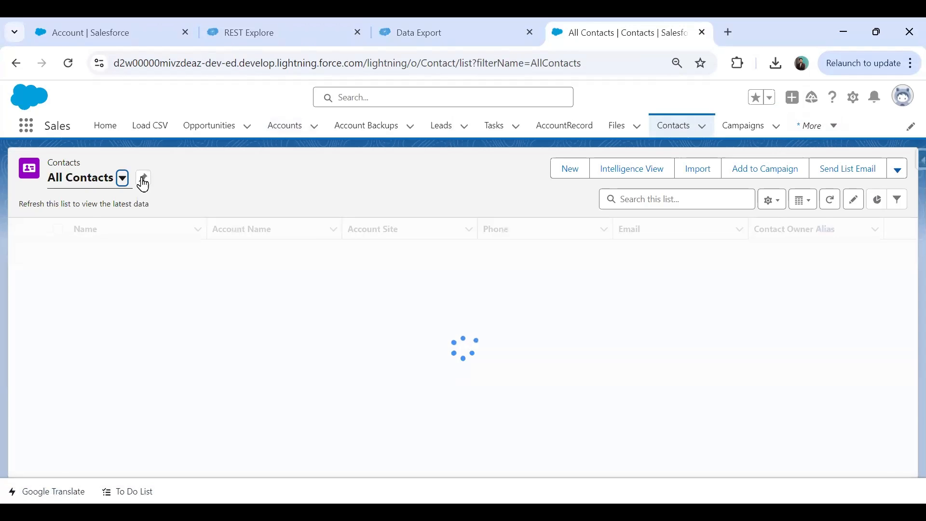
pyautogui.click(143, 178)
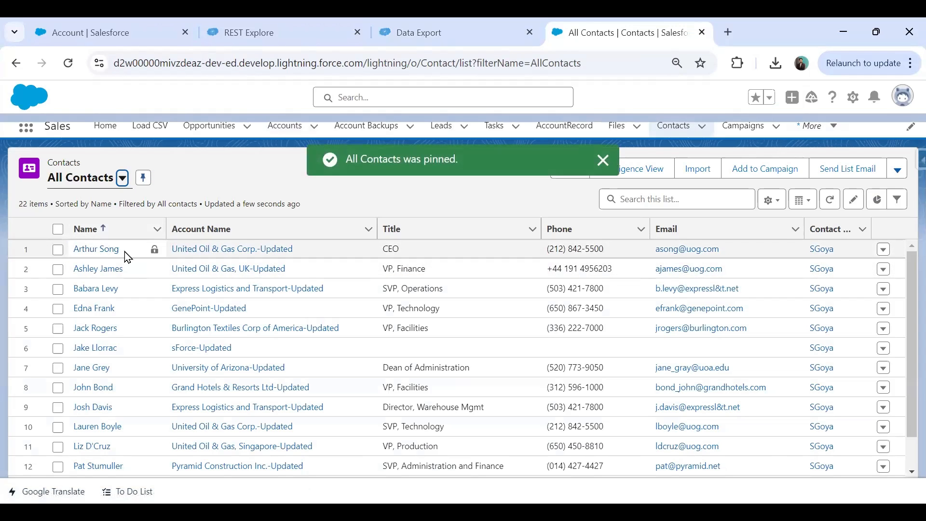
pyautogui.click(424, 33)
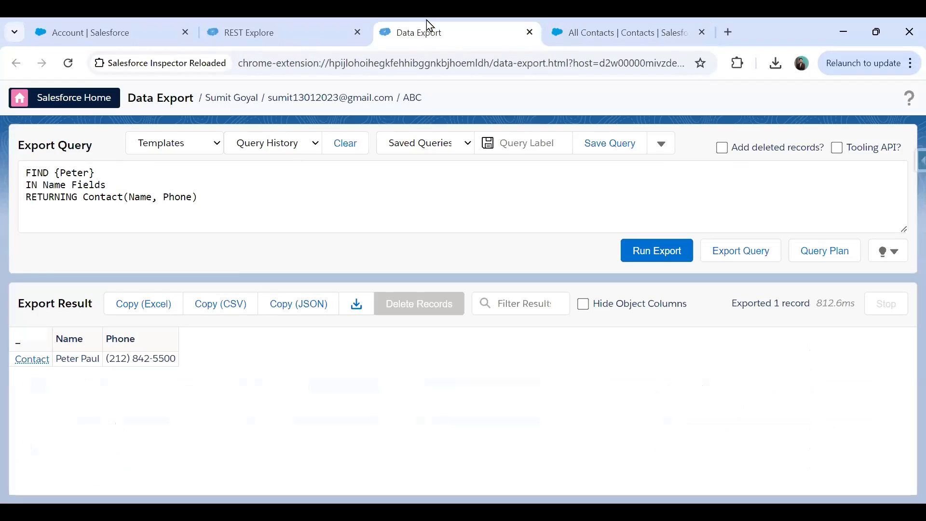
# Change the SOSL search term to 'Jack' and rerun it, returning one contact with phone
pyautogui.doubleClick(75, 173)
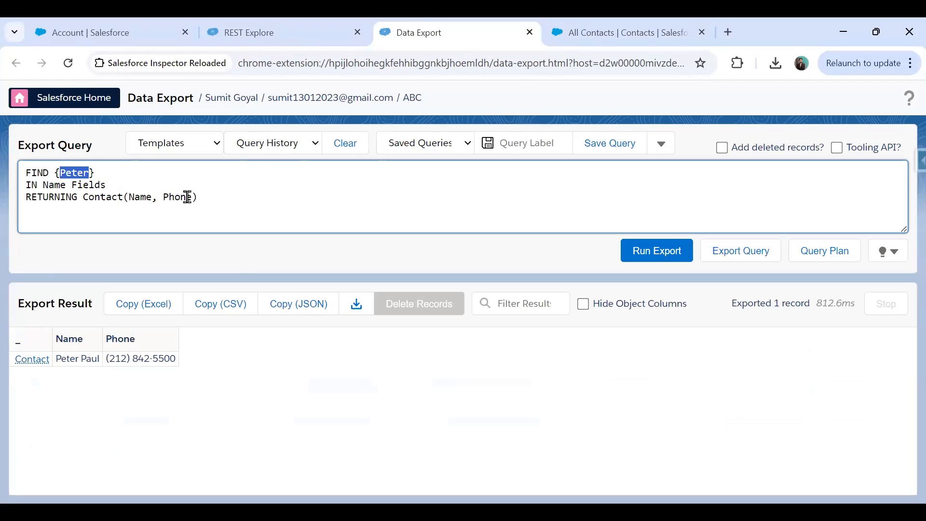
pyautogui.write('Jack')
pyautogui.click(663, 259)
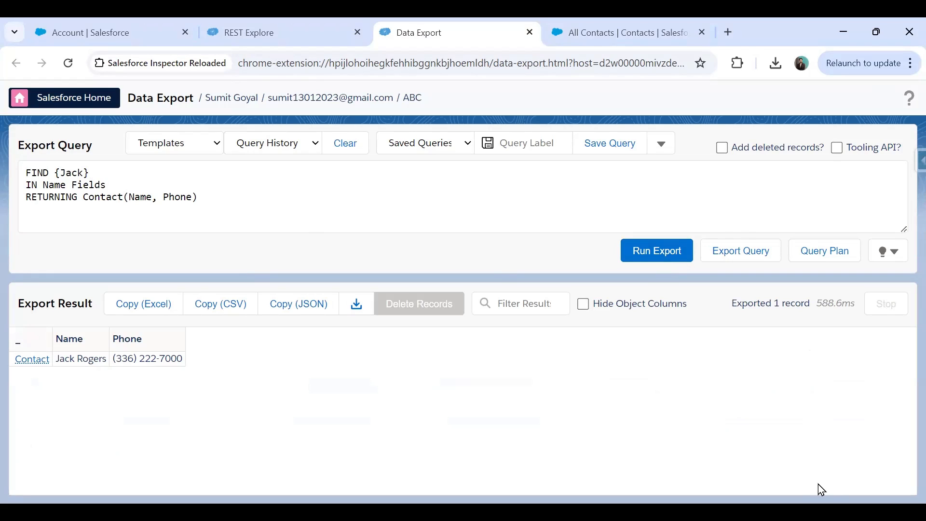
# Return to the browser window and open the query Templates list
pyautogui.hotkey('alt', 'Tab')
pyautogui.click(455, 201)
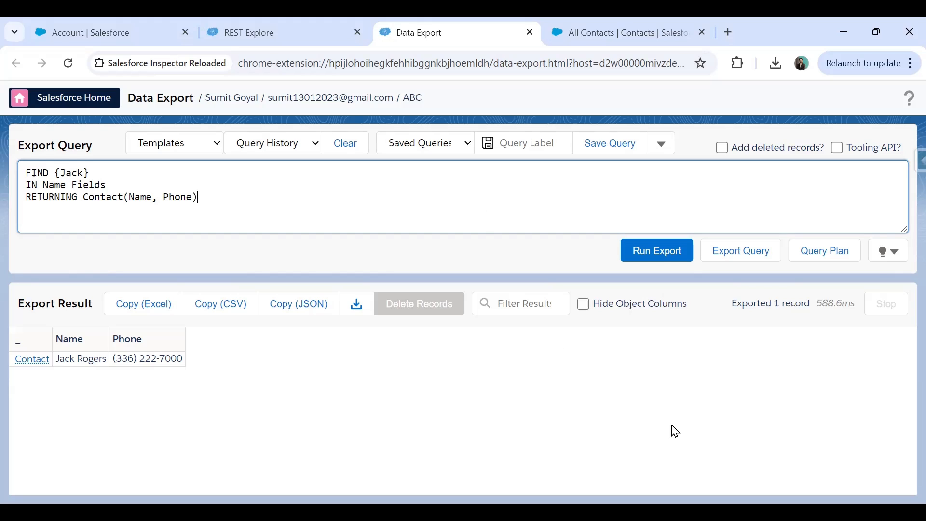
pyautogui.click(217, 148)
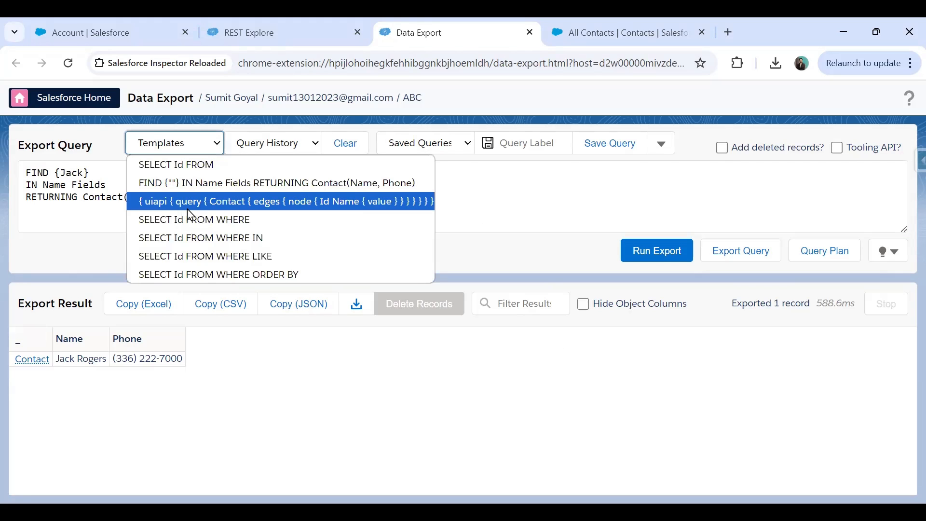
# Load the GraphQL uiapi Contact template and run it, exporting 10 contacts with Id and Name
pyautogui.click(162, 204)
pyautogui.moveTo(904, 228); pyautogui.dragTo(896, 411)
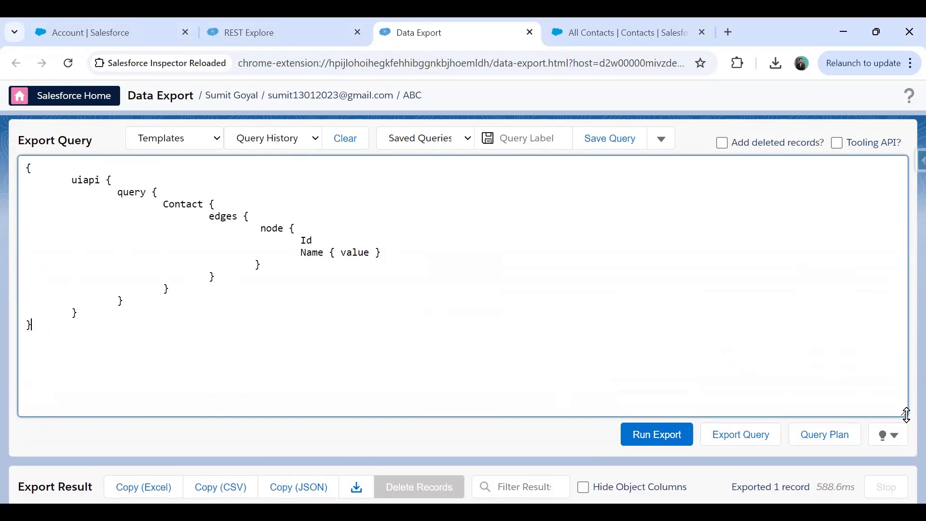
pyautogui.moveTo(906, 413); pyautogui.dragTo(868, 331)
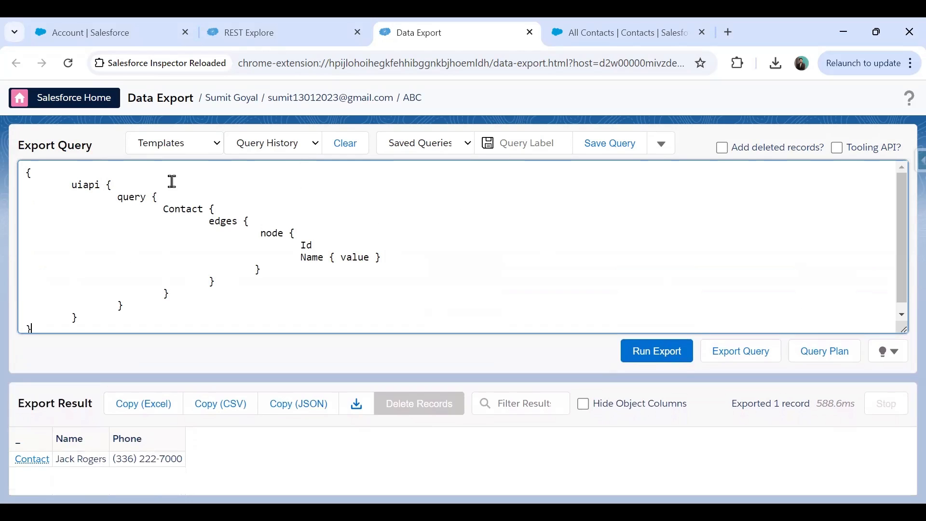
pyautogui.click(651, 352)
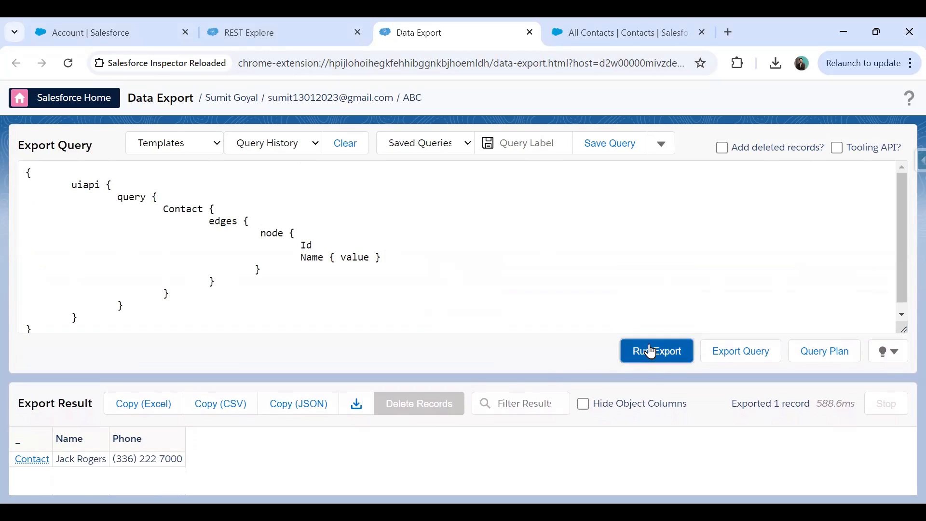
pyautogui.moveTo(902, 328); pyautogui.dragTo(877, 269)
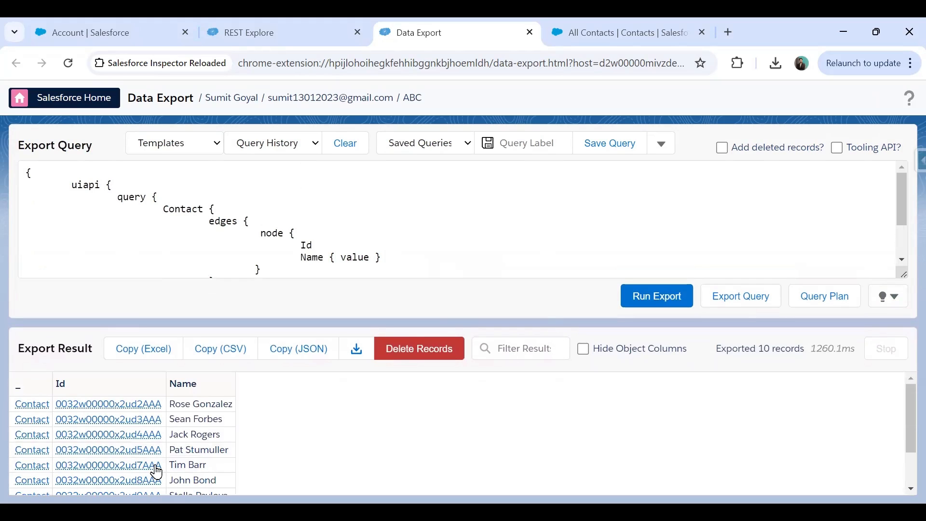
pyautogui.scroll(-2, 284, 434)
pyautogui.scroll(2, 285, 434)
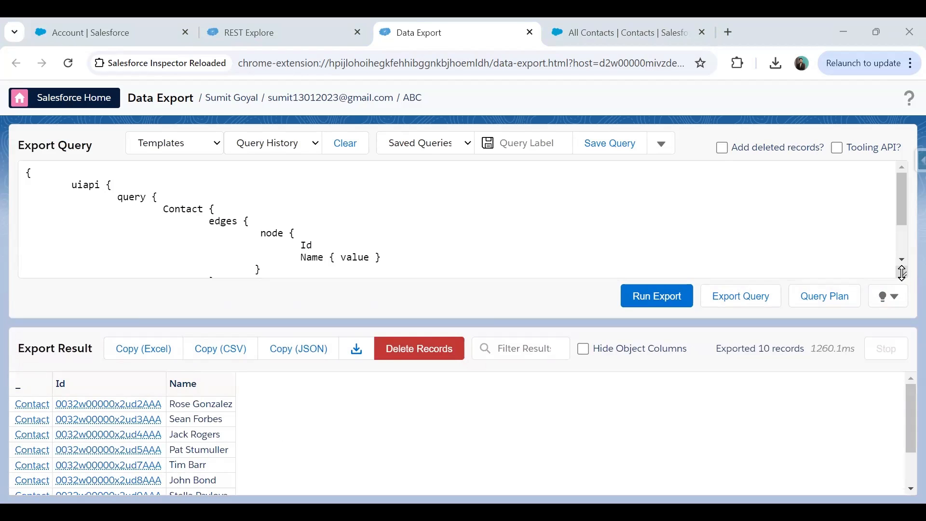
# Expand the query box, select the GraphQL query's inner body, and open the Inspector side panel
pyautogui.moveTo(902, 273); pyautogui.dragTo(906, 338)
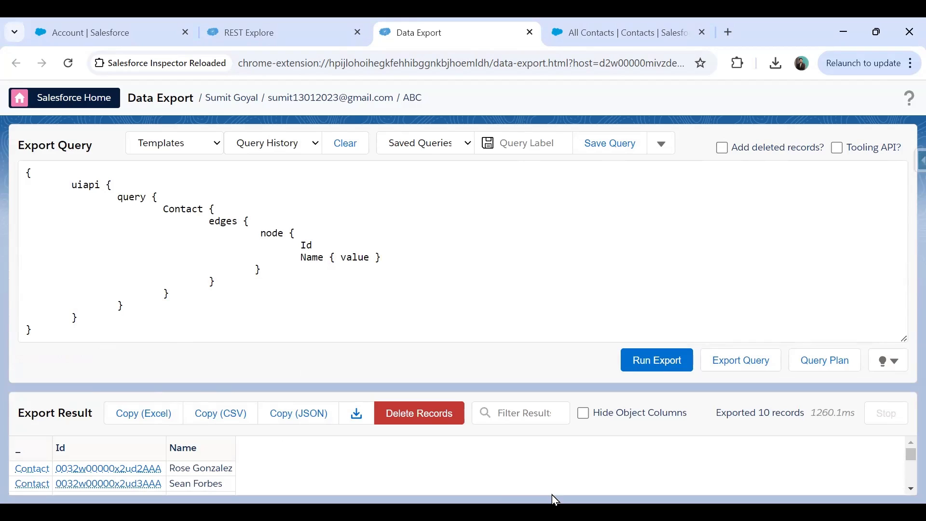
pyautogui.moveTo(57, 183); pyautogui.dragTo(117, 293)
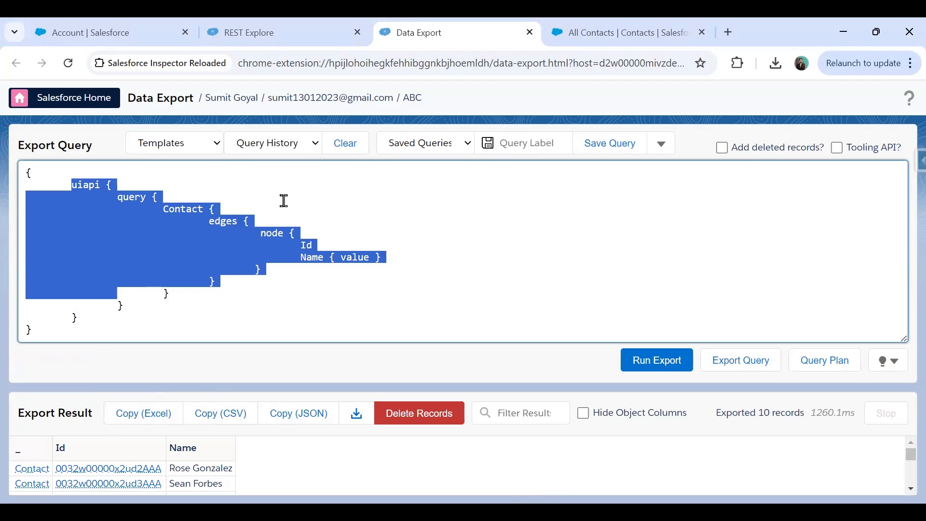
pyautogui.click(909, 162)
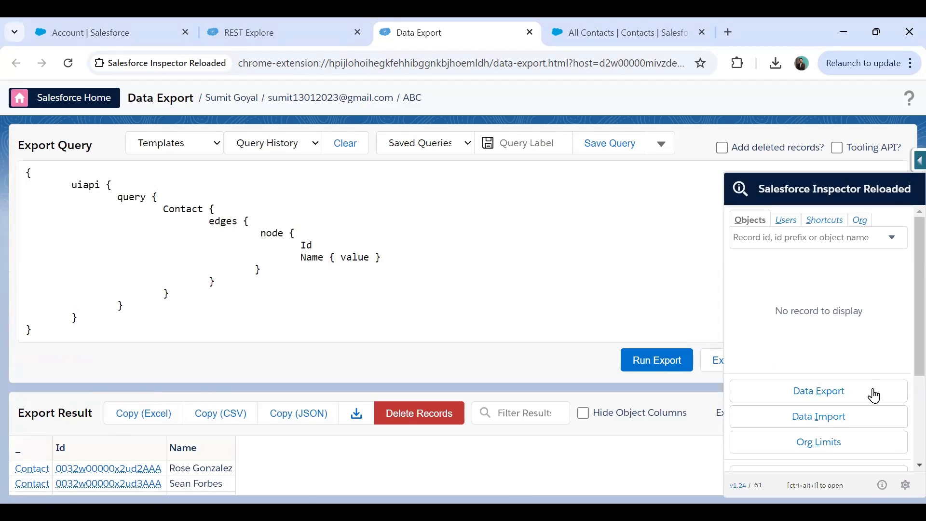
pyautogui.scroll(-3, 872, 386)
pyautogui.scroll(3, 823, 401)
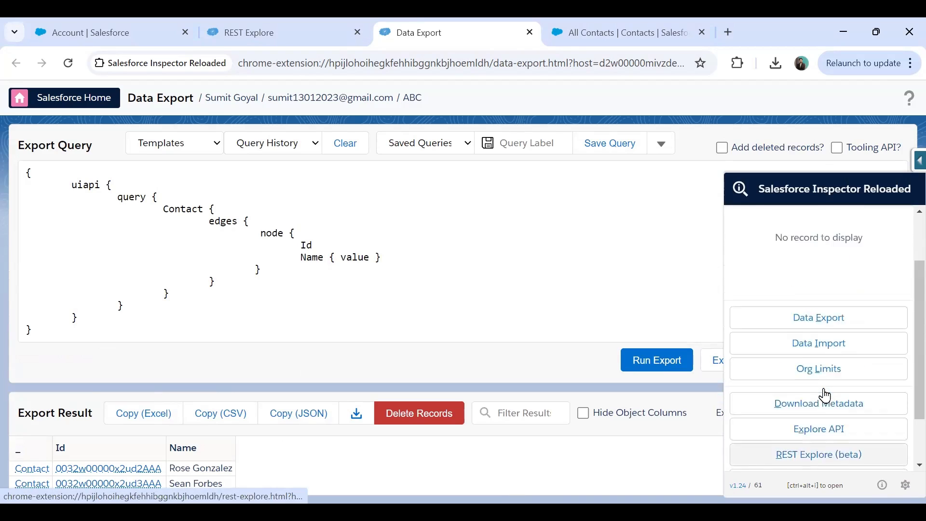